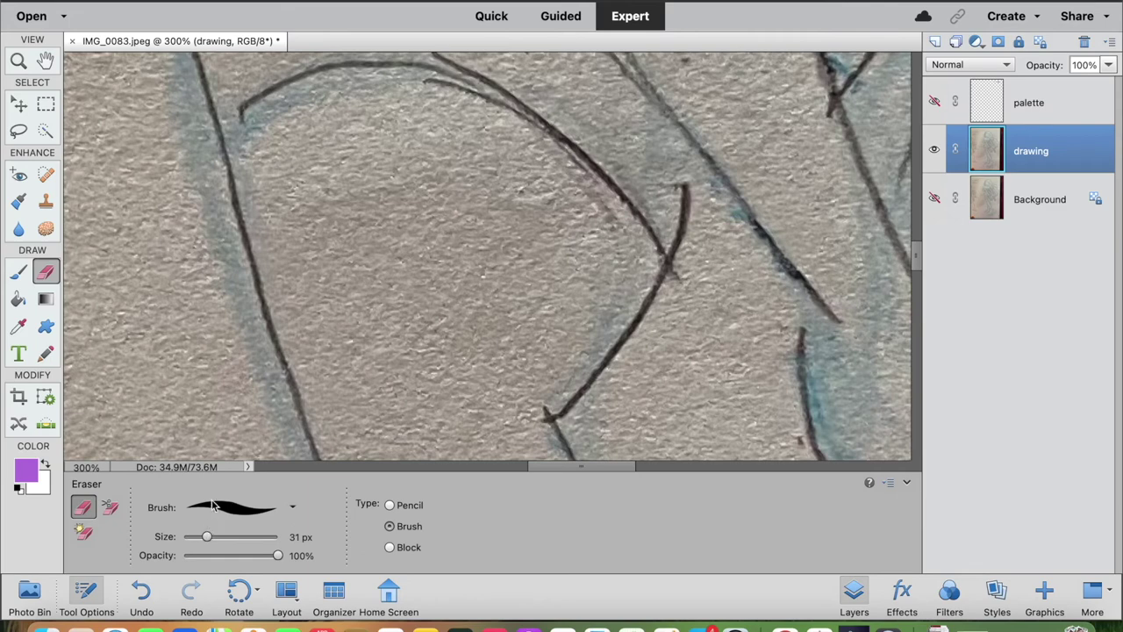
# Step: Erase the blue shading and paper along the outer side of the figure's left contour with a 31 px eraser
pyautogui.moveTo(326, 253); pyautogui.dragTo(483, 264)
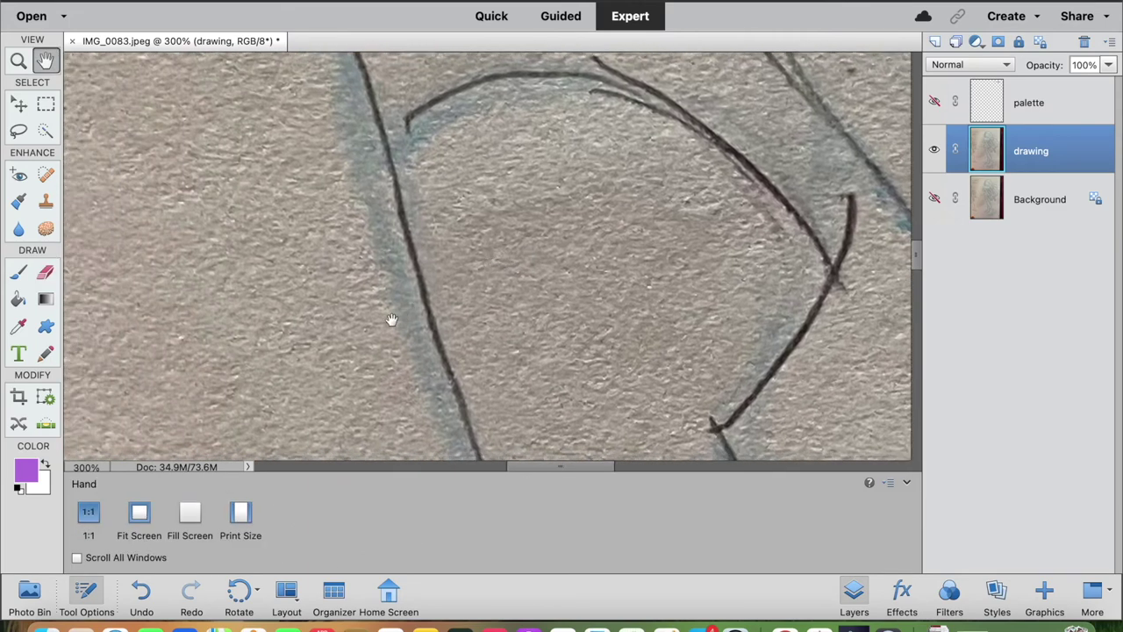
pyautogui.press('e')
pyautogui.click(415, 342)
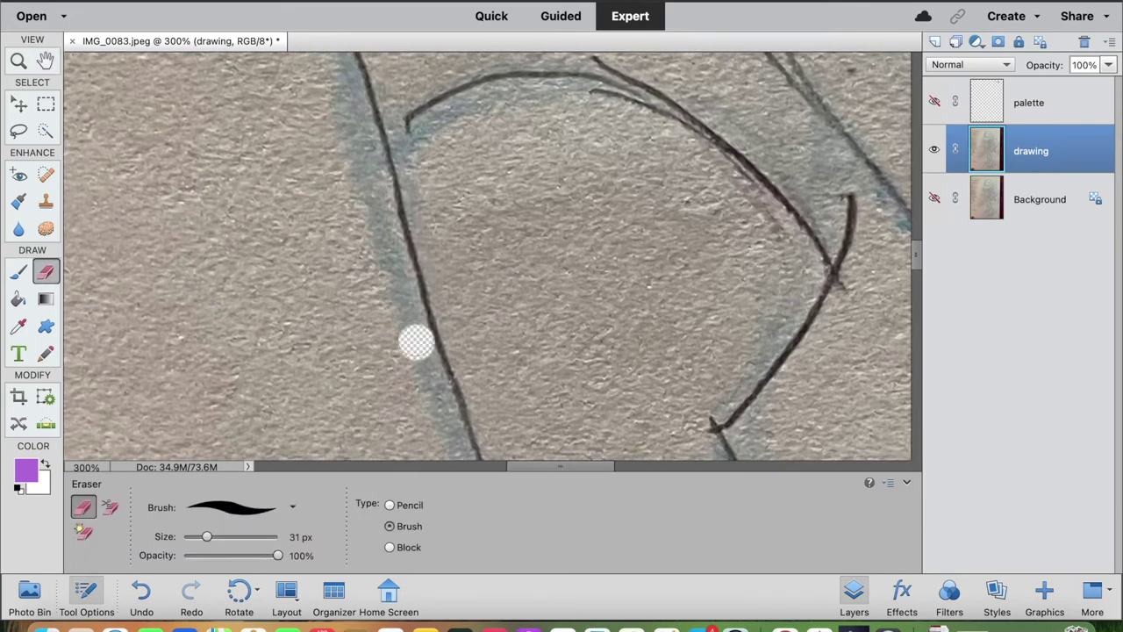
pyautogui.click(321, 10)
pyautogui.moveTo(400, 354)
pyautogui.mouseDown()
pyautogui.moveTo(379, 316)
pyautogui.moveTo(399, 337)
pyautogui.moveTo(410, 323)
pyautogui.moveTo(380, 223)
pyautogui.mouseUp()
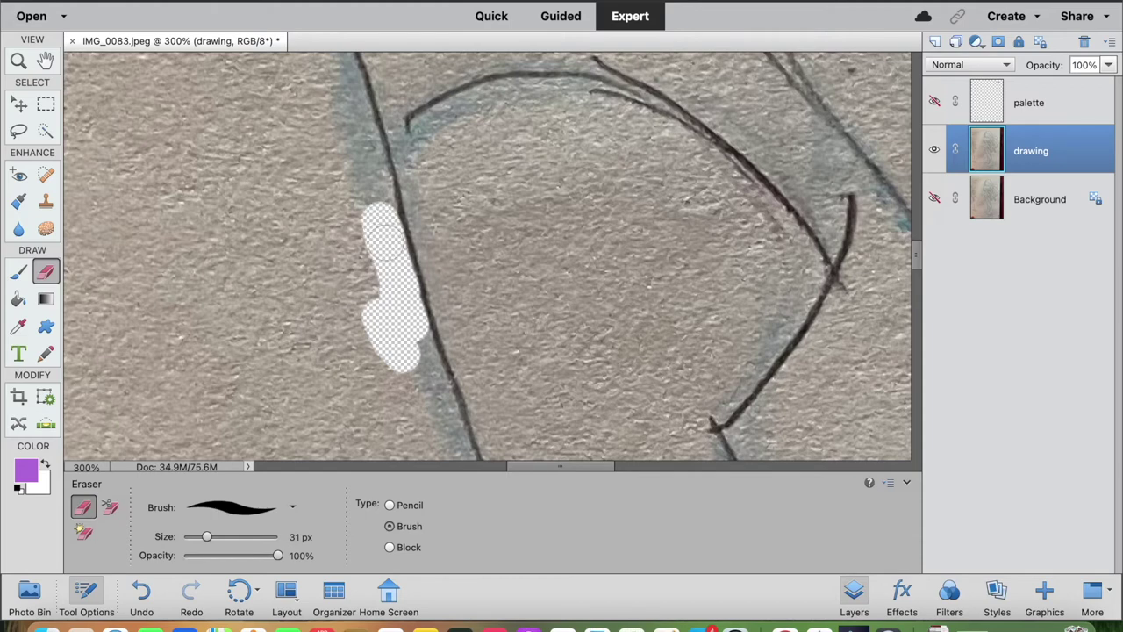
pyautogui.moveTo(379, 220); pyautogui.dragTo(333, 70)
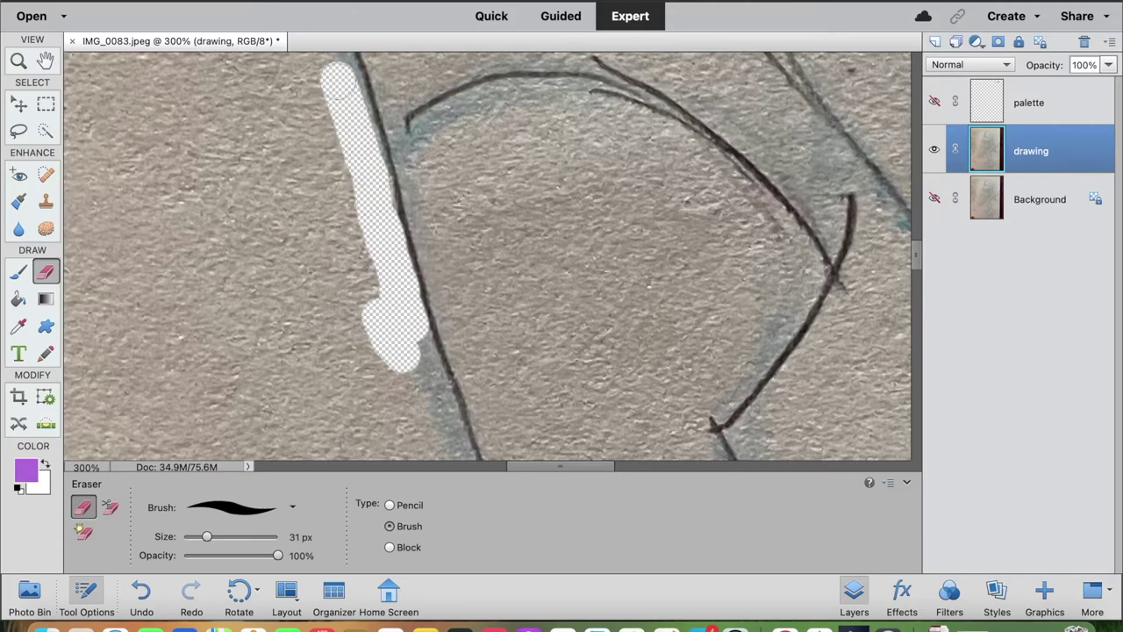
# Step: Extend the erased strip upward along the outside of the left contour, past the curved line inside the body
pyautogui.press('h')
pyautogui.moveTo(472, 143); pyautogui.dragTo(508, 282)
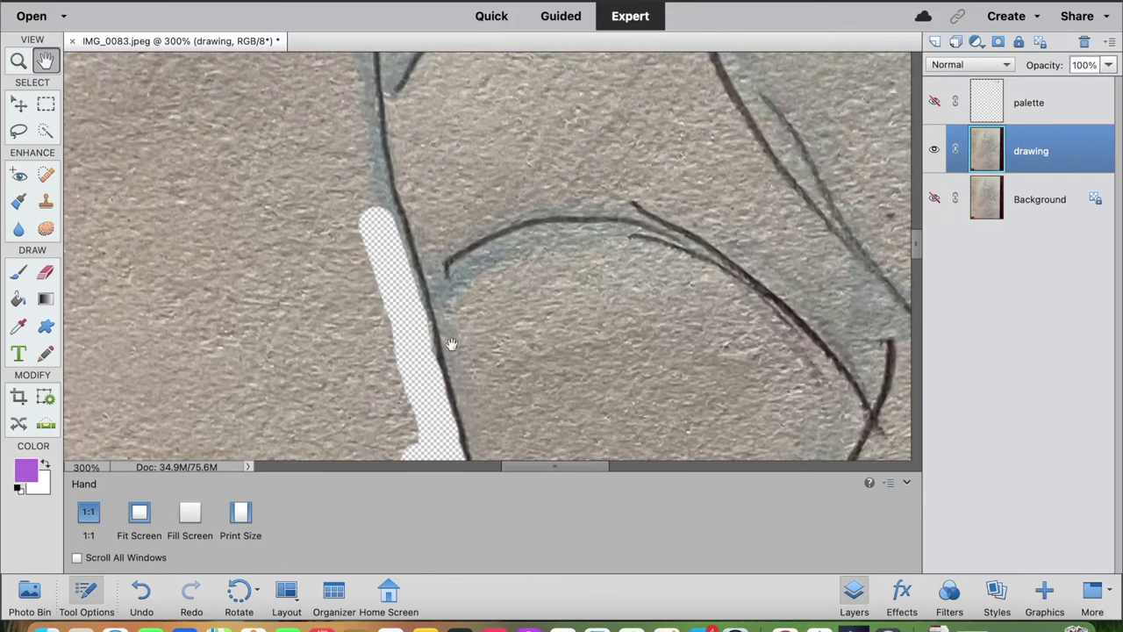
pyautogui.press('e')
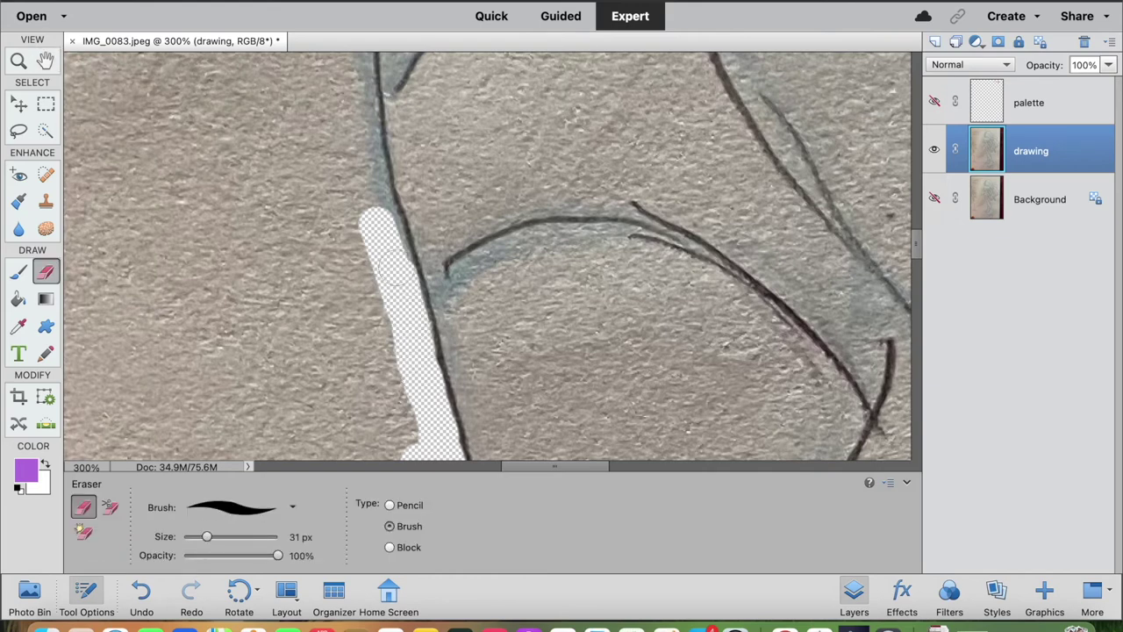
pyautogui.moveTo(383, 231); pyautogui.dragTo(352, 81)
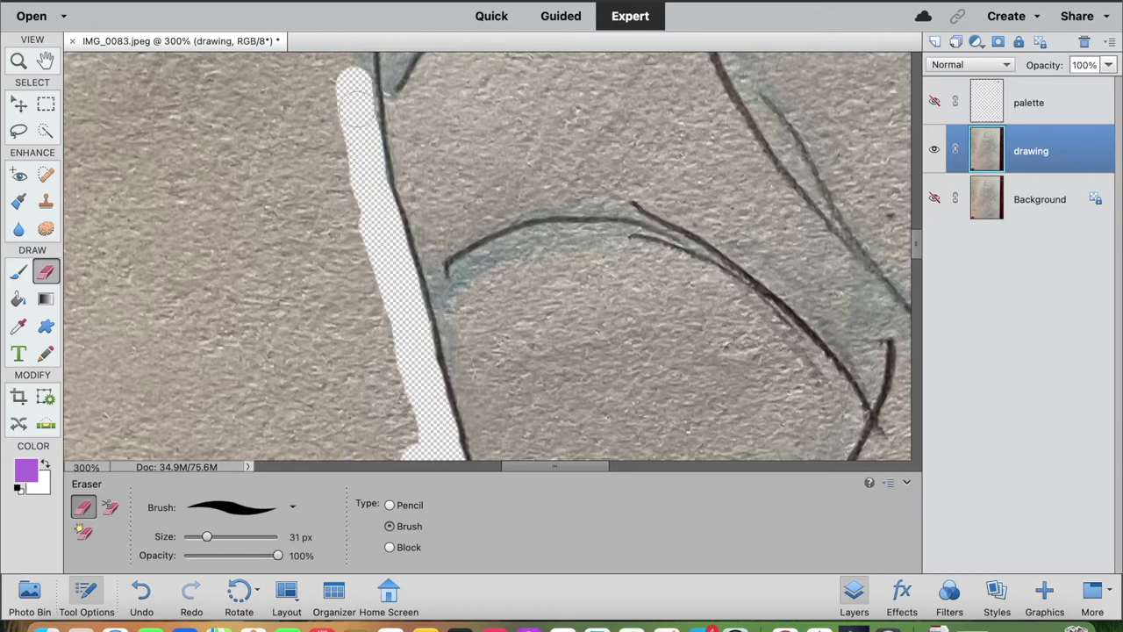
# Step: Widen the erased strip outward and continue clearing paper farther up the outside of the figure's left contour
pyautogui.moveTo(358, 97)
pyautogui.mouseDown()
pyautogui.moveTo(355, 88)
pyautogui.moveTo(446, 163)
pyautogui.moveTo(456, 351)
pyautogui.moveTo(449, 320)
pyautogui.mouseUp()
pyautogui.press('h')
pyautogui.press('e')
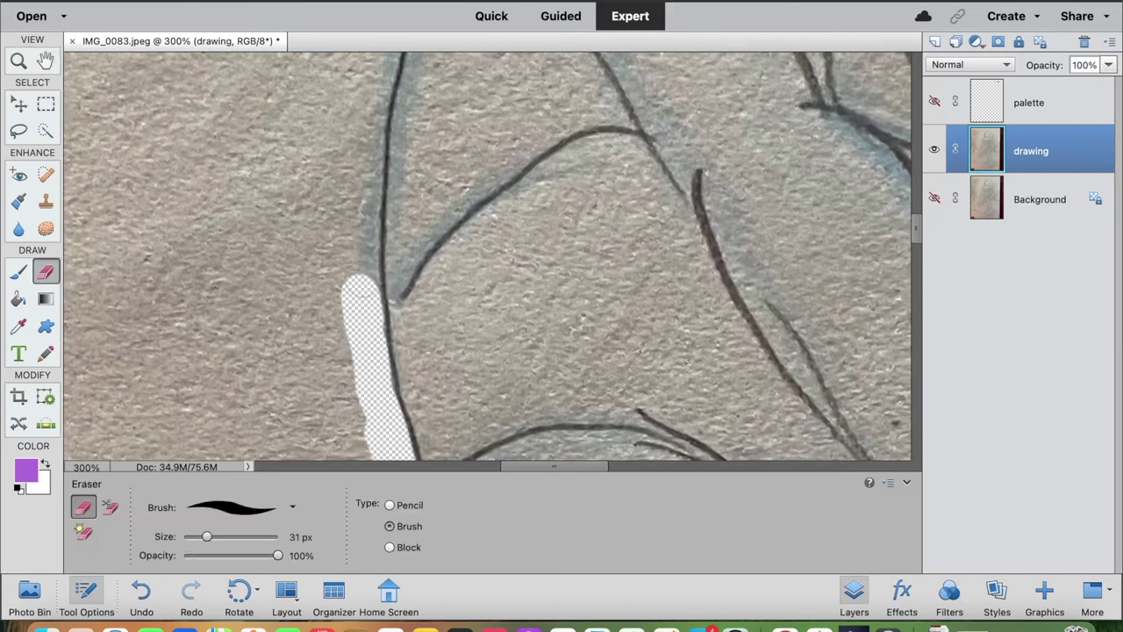
pyautogui.moveTo(360, 290)
pyautogui.mouseDown()
pyautogui.moveTo(349, 263)
pyautogui.moveTo(338, 364)
pyautogui.moveTo(358, 452)
pyautogui.mouseUp()
pyautogui.moveTo(361, 413)
pyautogui.mouseDown()
pyautogui.moveTo(354, 479)
pyautogui.moveTo(318, 358)
pyautogui.moveTo(314, 286)
pyautogui.moveTo(345, 263)
pyautogui.mouseUp()
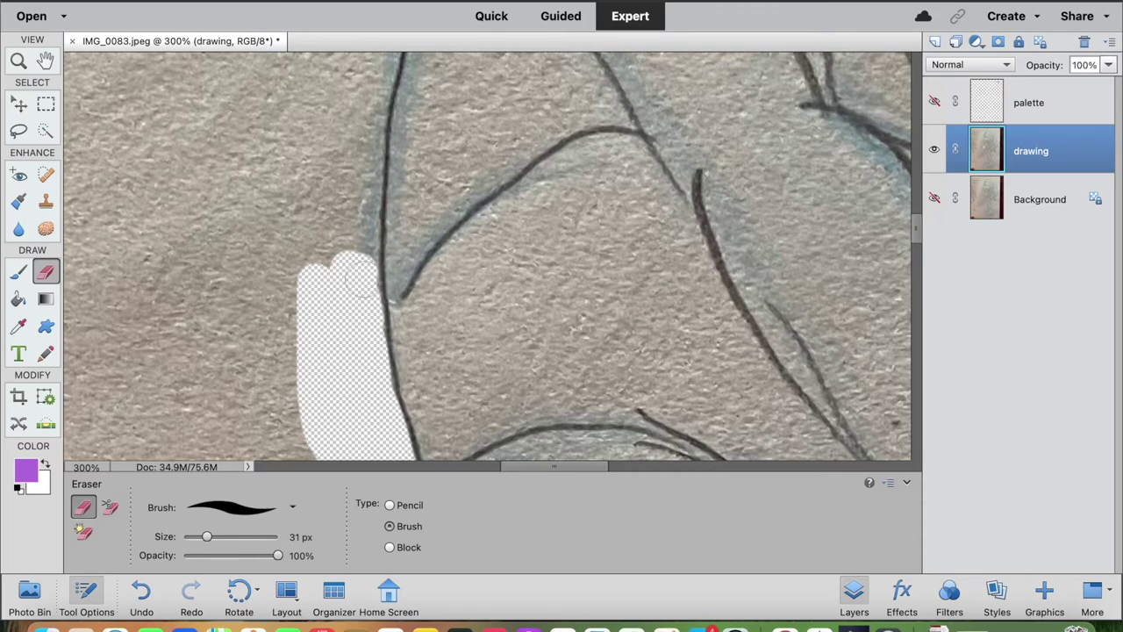
pyautogui.moveTo(358, 279)
pyautogui.mouseDown()
pyautogui.moveTo(370, 67)
pyautogui.moveTo(368, 95)
pyautogui.mouseUp()
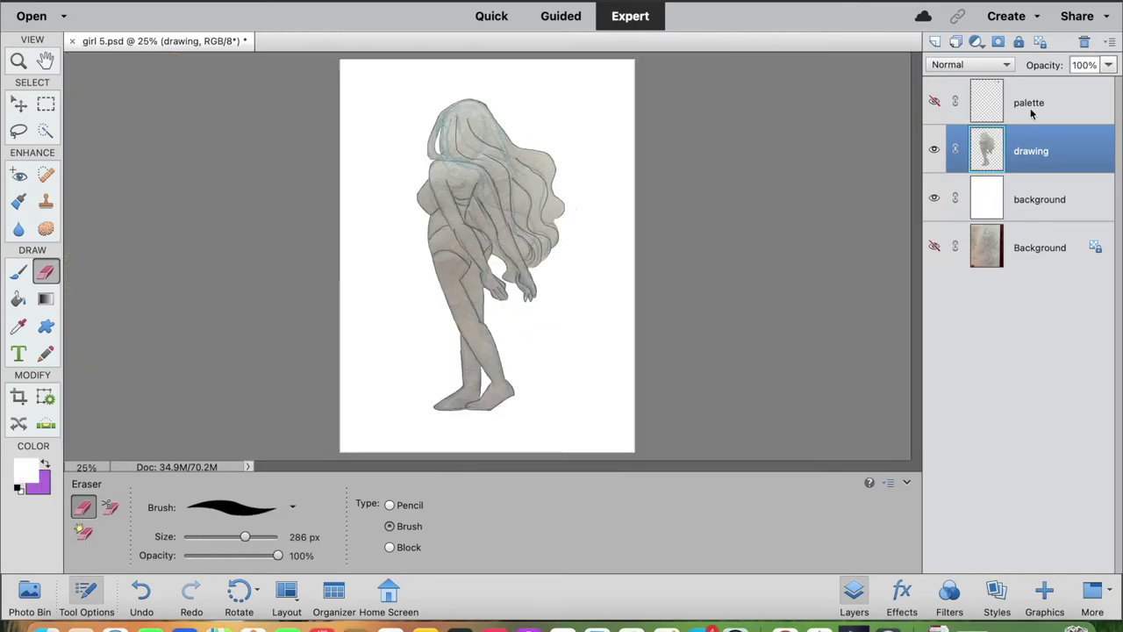
# Step: Add a new layer named skin directly above the palette layer
pyautogui.click(1032, 109)
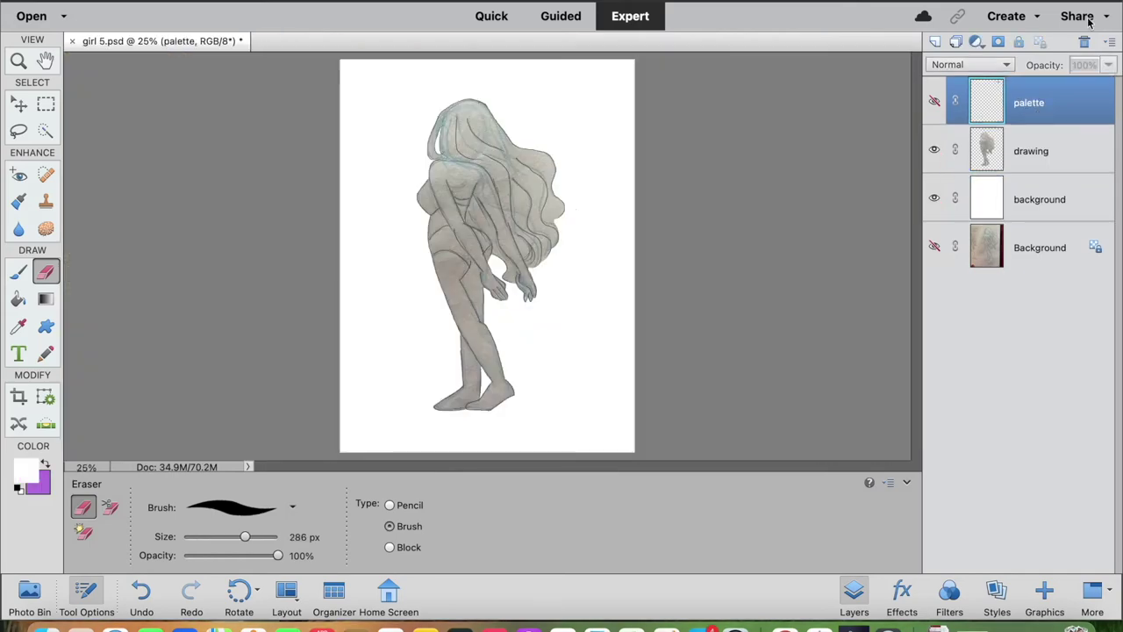
pyautogui.click(1111, 43)
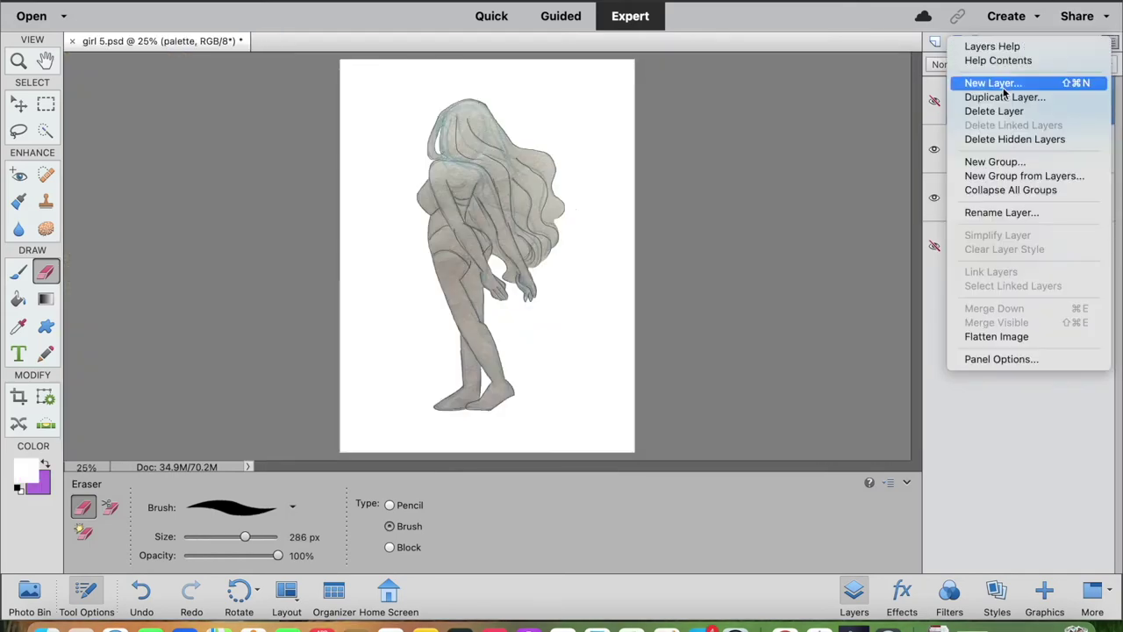
pyautogui.click(1005, 84)
pyautogui.write('skin')
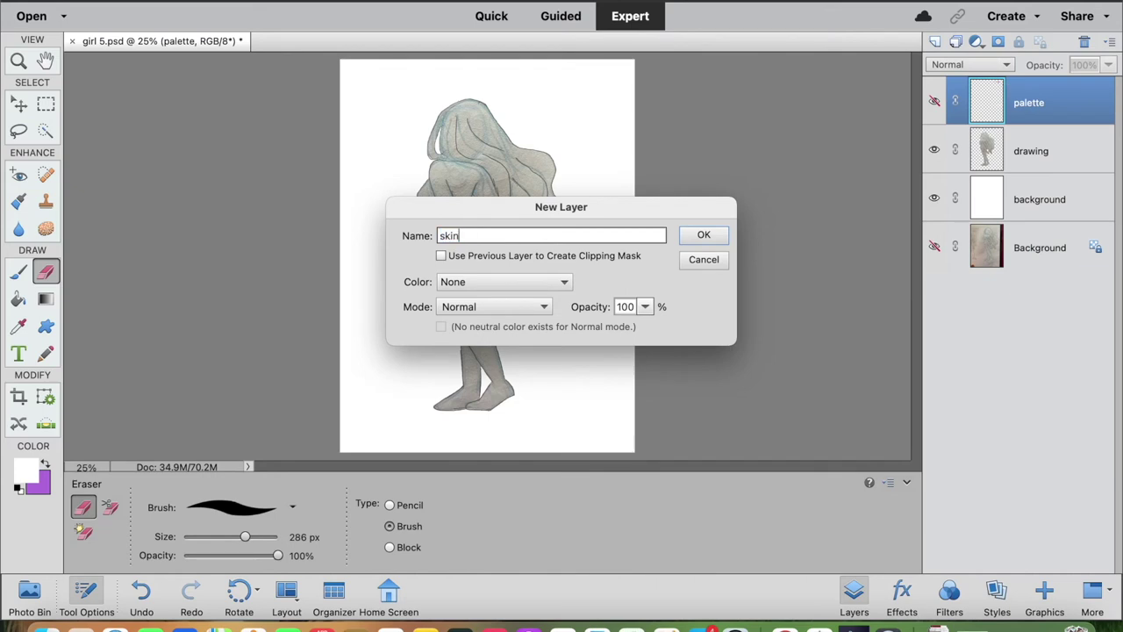
pyautogui.press('Return')
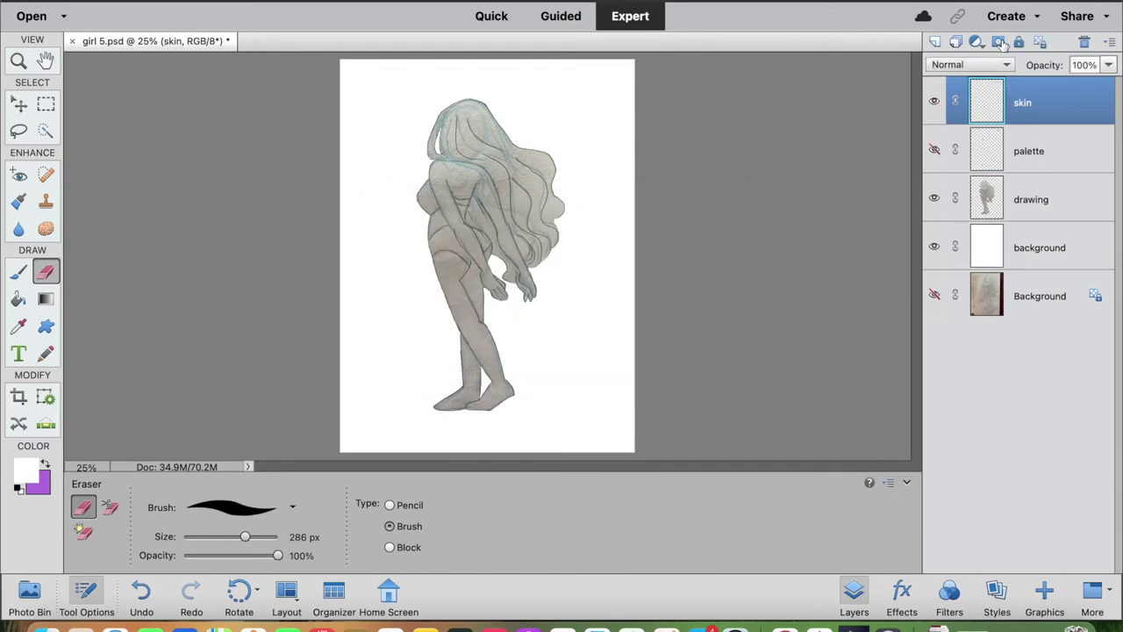
# Step: Show the palette layer and sample its peach swatch as the colour for the Brush tool
pyautogui.click(18, 273)
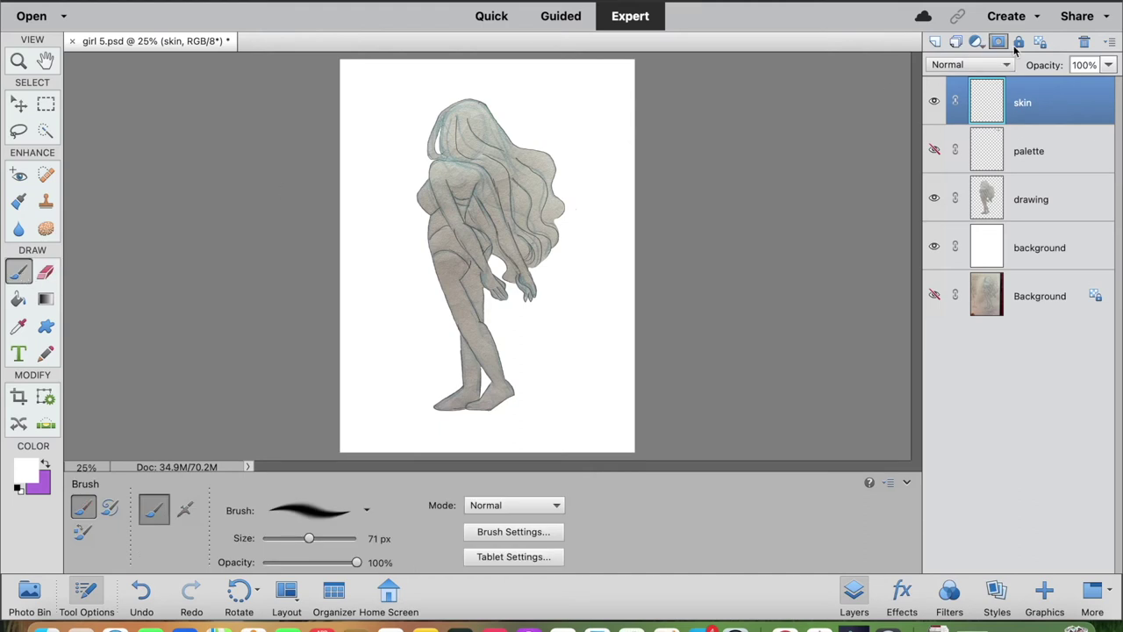
pyautogui.click(933, 151)
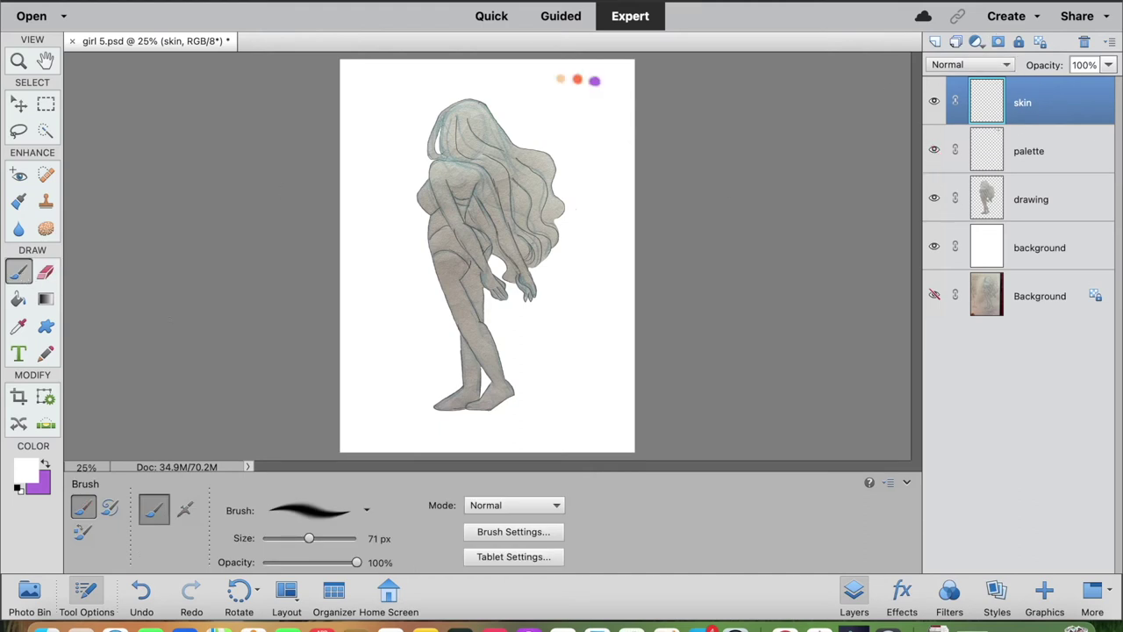
pyautogui.click(19, 326)
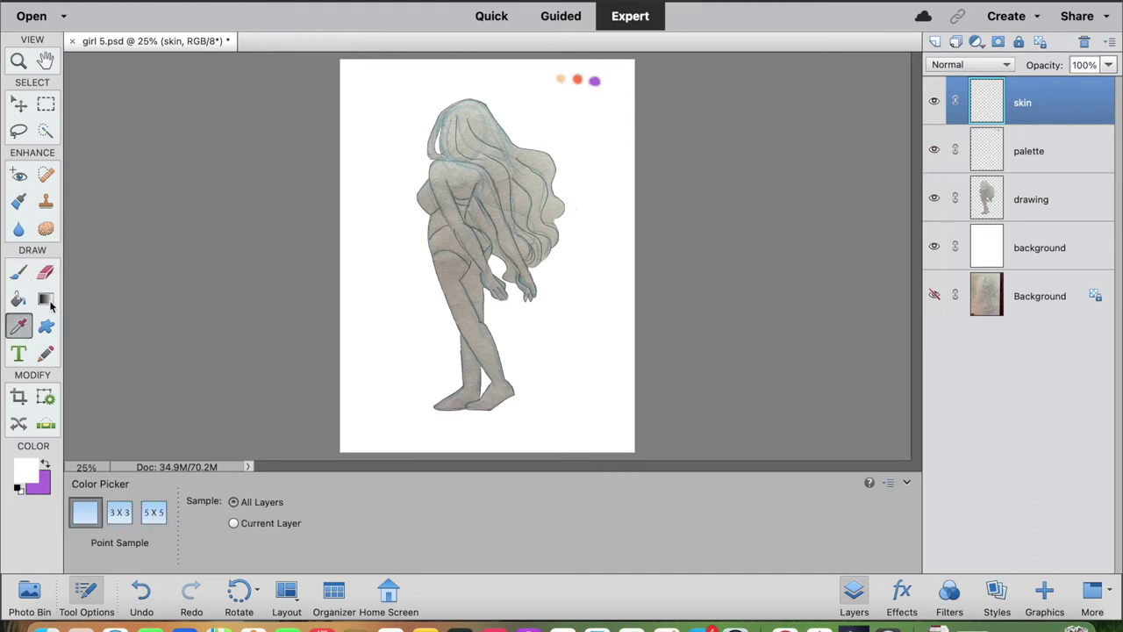
pyautogui.click(562, 77)
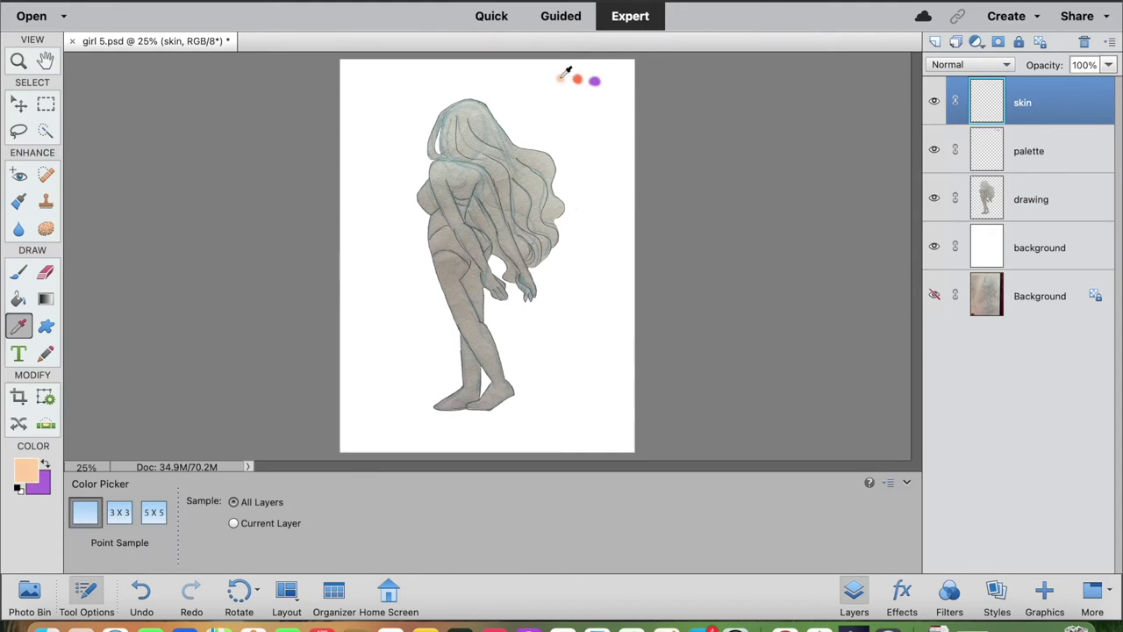
pyautogui.click(19, 272)
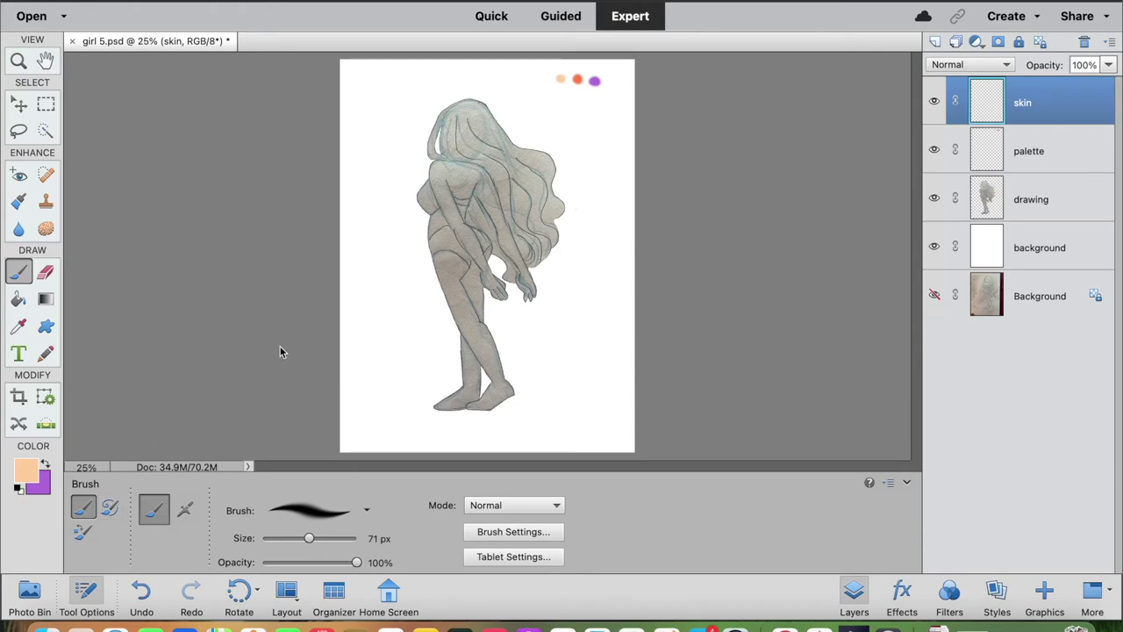
# Step: Paint a peach test patch with the 71 px brush on the figure's upper back near the shoulder, on the skin layer
pyautogui.press('super+equal')
pyautogui.press('super+equal')
pyautogui.press('super+equal')
pyautogui.press('super+equal')
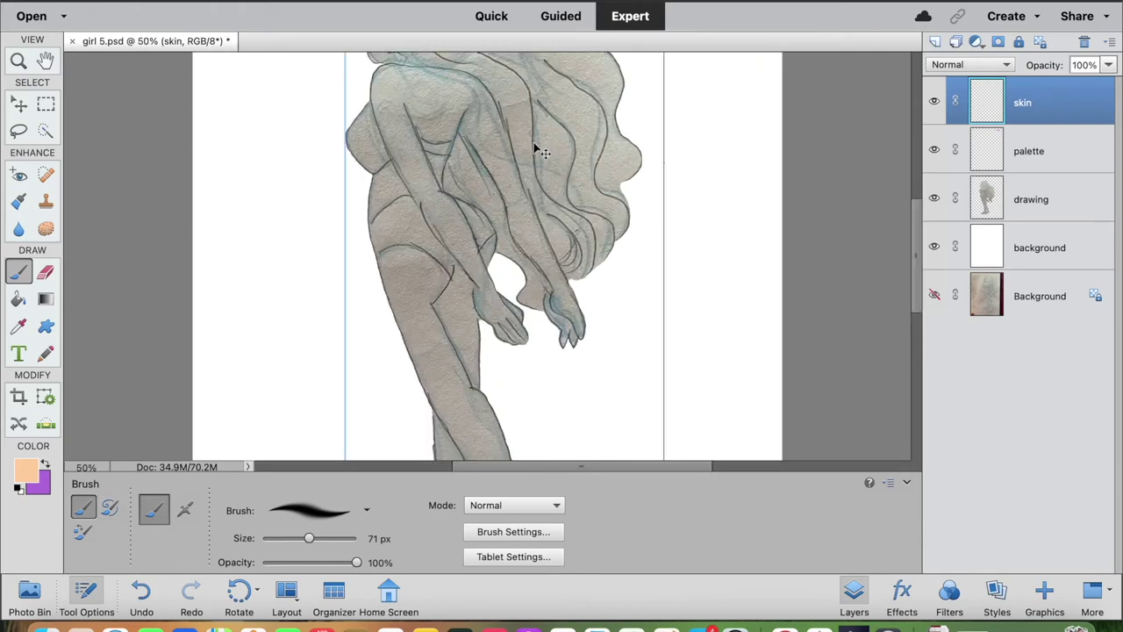
pyautogui.press('super+equal')
pyautogui.press('h')
pyautogui.moveTo(533, 142); pyautogui.dragTo(588, 103)
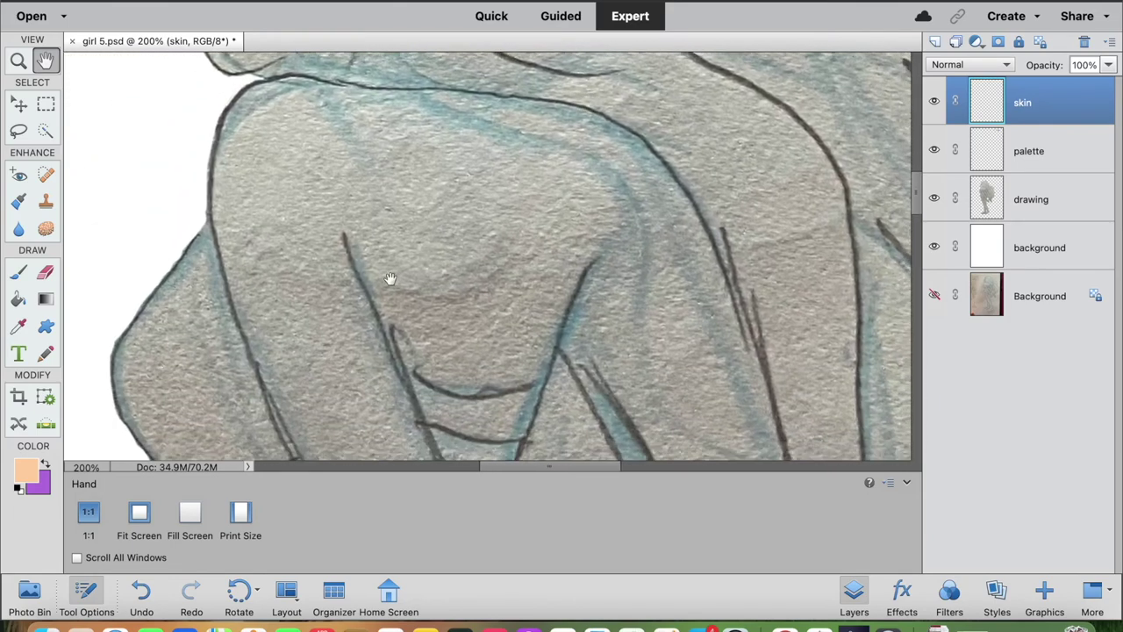
pyautogui.press('b')
pyautogui.moveTo(342, 167)
pyautogui.mouseDown()
pyautogui.moveTo(296, 167)
pyautogui.moveTo(386, 165)
pyautogui.mouseUp()
# Step: Set the skin layer's blend mode to Multiply and brush more peach over the shoulder patch
pyautogui.click(930, 63)
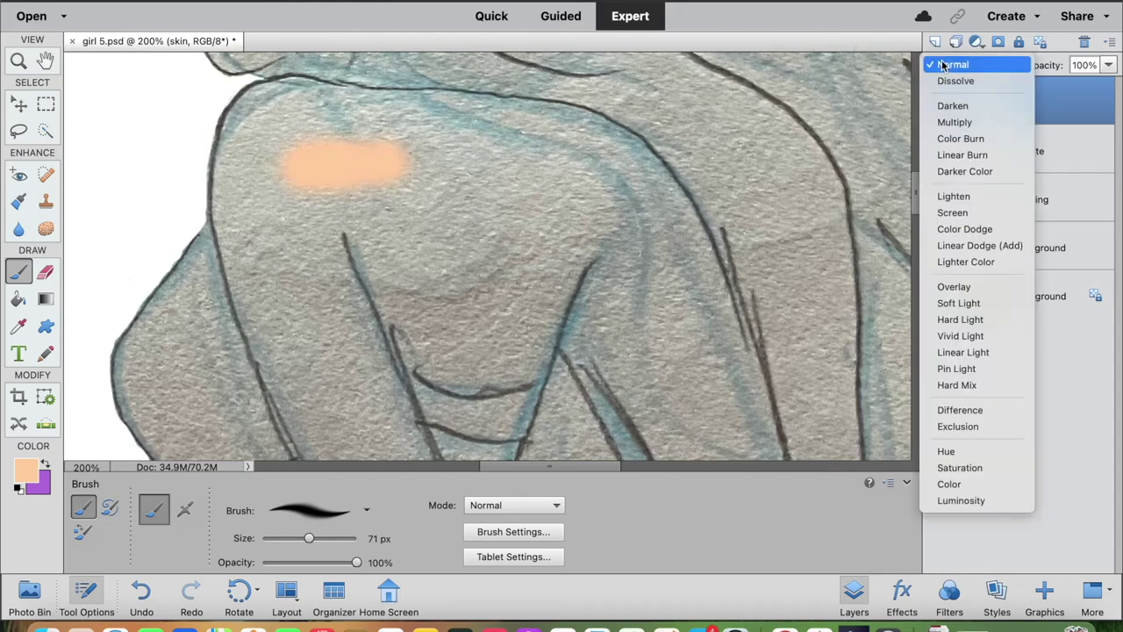
pyautogui.click(958, 119)
pyautogui.moveTo(316, 138)
pyautogui.mouseDown()
pyautogui.moveTo(254, 157)
pyautogui.moveTo(368, 127)
pyautogui.mouseUp()
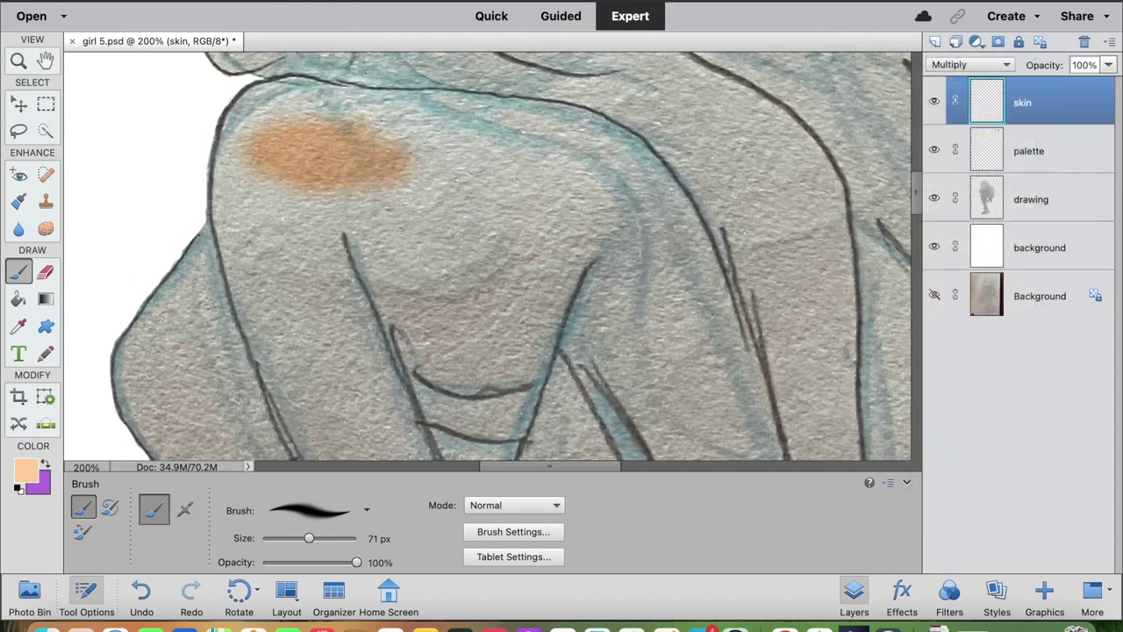
# Step: Duplicate the drawing layer and set the copy's blend mode to Screen to lighten the sketch
pyautogui.rightClick(1035, 202)
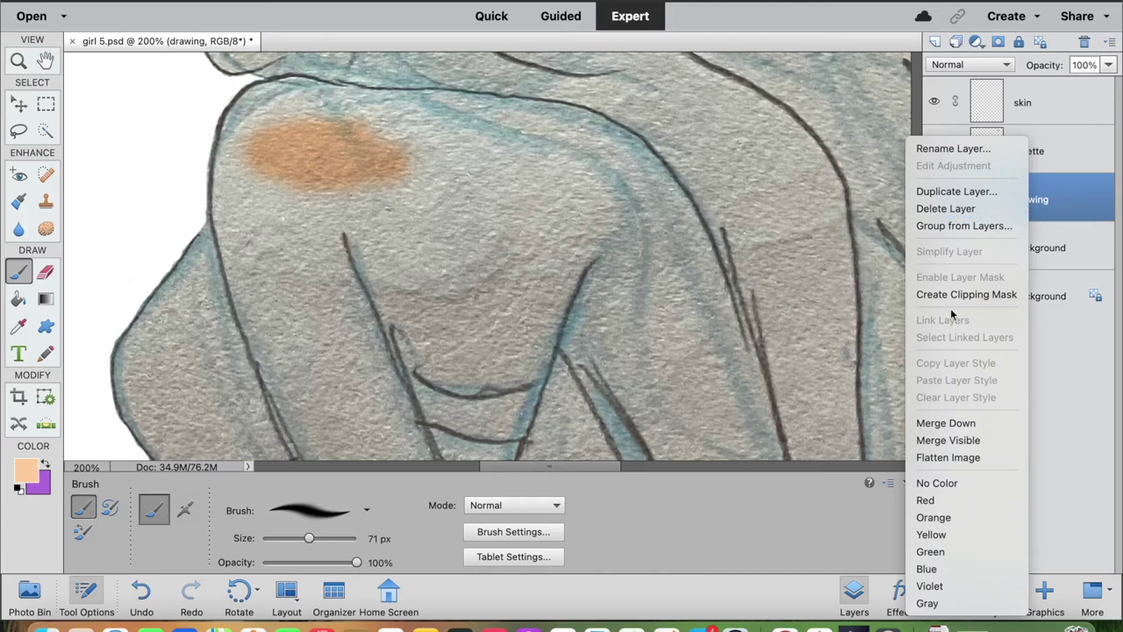
pyautogui.click(944, 191)
pyautogui.click(721, 233)
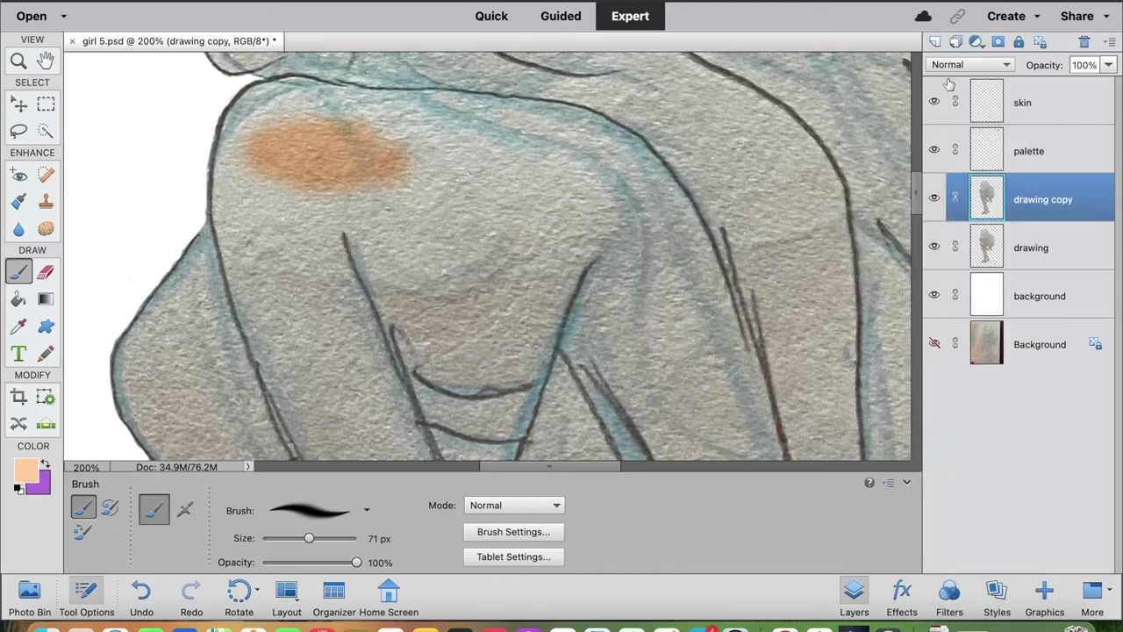
pyautogui.click(969, 65)
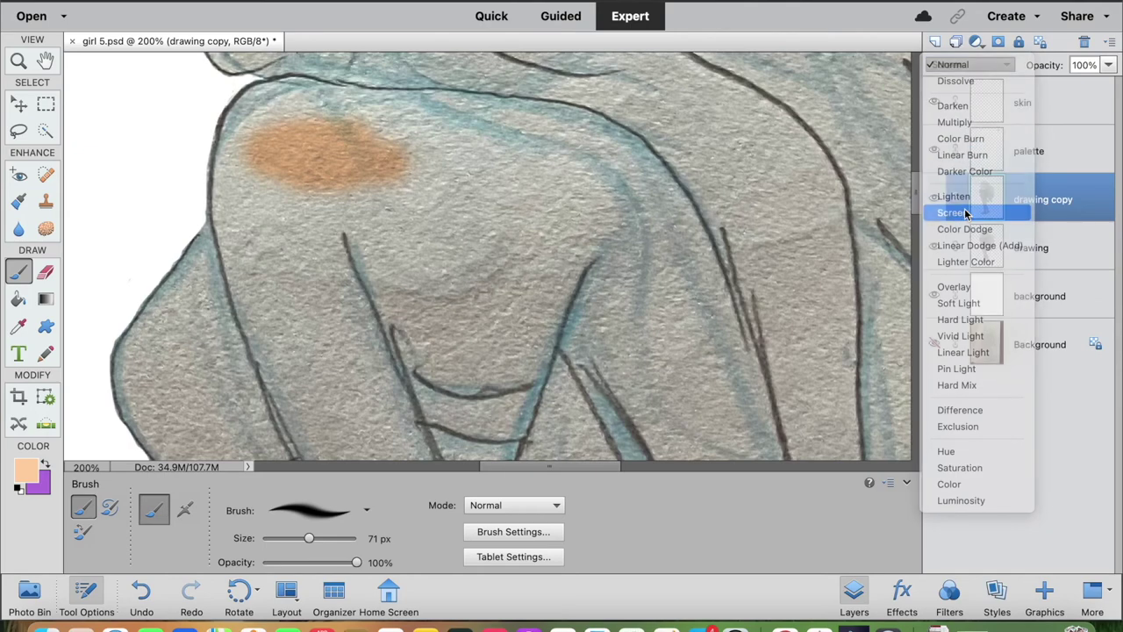
pyautogui.click(965, 214)
# Step: Paint peach over the shoulder, upper back and upper arm on the skin layer, reducing the brush size to 45 px
pyautogui.click(1035, 106)
pyautogui.moveTo(456, 170)
pyautogui.mouseDown()
pyautogui.moveTo(412, 151)
pyautogui.moveTo(289, 145)
pyautogui.moveTo(246, 104)
pyautogui.mouseUp()
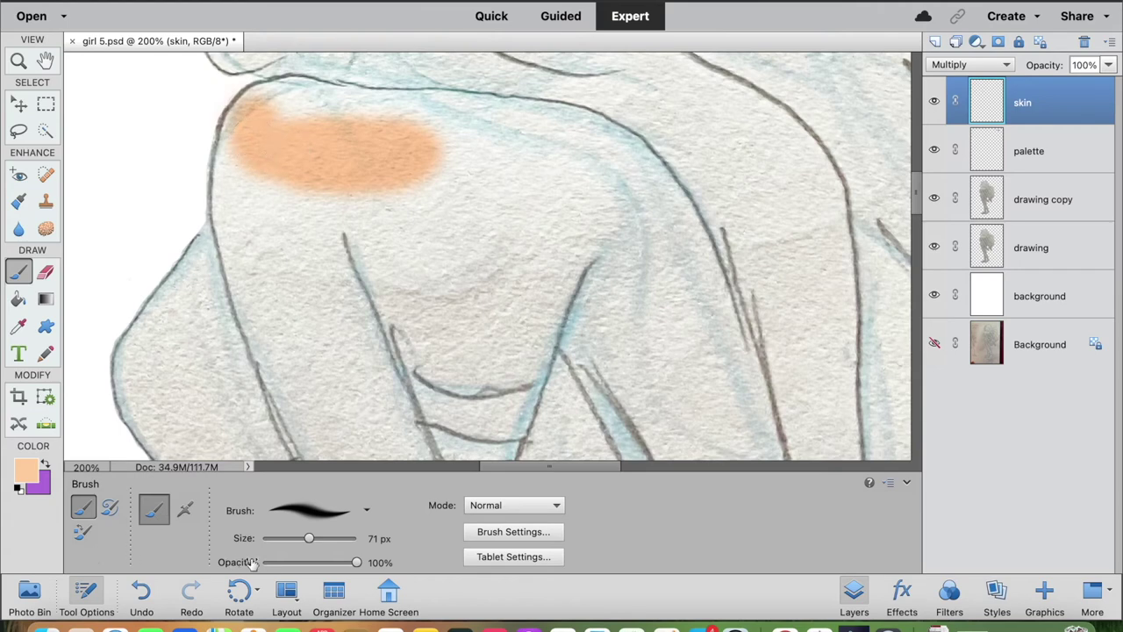
pyautogui.moveTo(307, 548); pyautogui.dragTo(304, 545)
pyautogui.moveTo(283, 242)
pyautogui.mouseDown()
pyautogui.moveTo(268, 188)
pyautogui.moveTo(241, 229)
pyautogui.moveTo(232, 132)
pyautogui.moveTo(236, 246)
pyautogui.moveTo(227, 202)
pyautogui.moveTo(263, 289)
pyautogui.moveTo(305, 298)
pyautogui.moveTo(282, 320)
pyautogui.moveTo(237, 285)
pyautogui.moveTo(302, 359)
pyautogui.moveTo(336, 328)
pyautogui.moveTo(342, 197)
pyautogui.moveTo(364, 263)
pyautogui.moveTo(419, 165)
pyautogui.moveTo(458, 250)
pyautogui.moveTo(368, 205)
pyautogui.mouseUp()
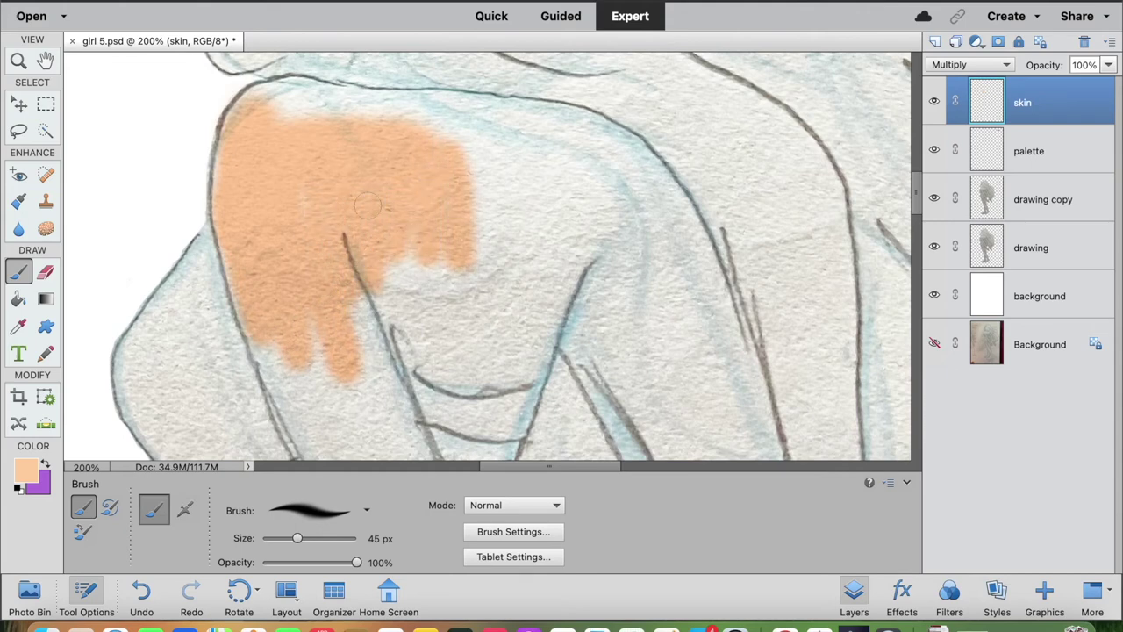
pyautogui.moveTo(390, 287)
pyautogui.mouseDown()
pyautogui.moveTo(451, 222)
pyautogui.moveTo(439, 281)
pyautogui.moveTo(465, 204)
pyautogui.moveTo(483, 211)
pyautogui.moveTo(475, 247)
pyautogui.mouseUp()
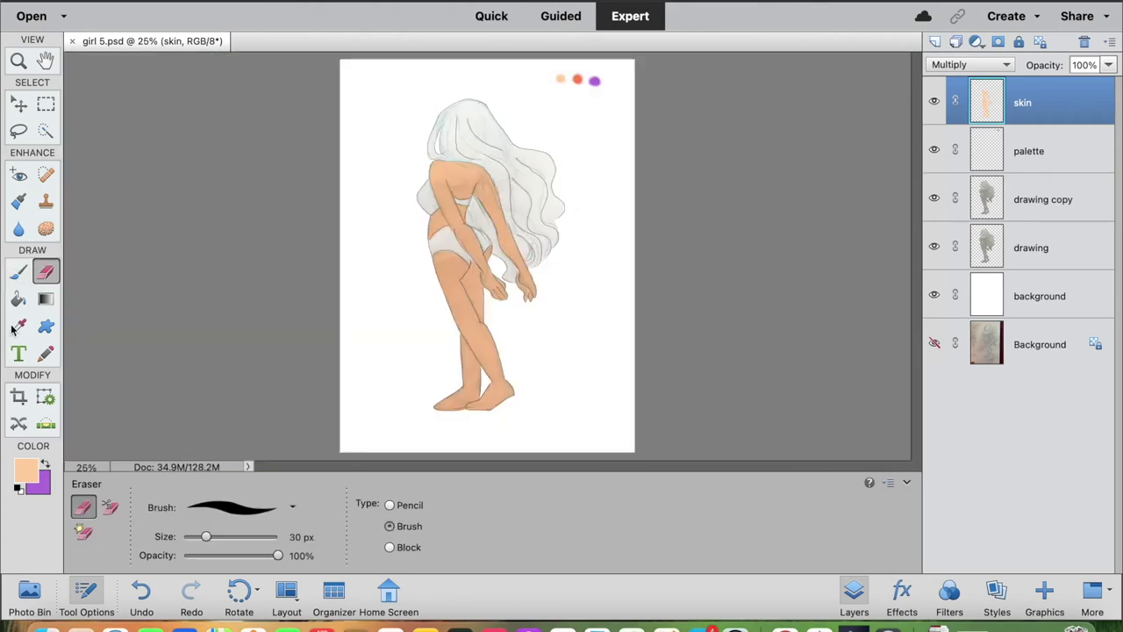
# Step: Sample the orange-red palette swatch for the Brush tool and add a new layer named hair above the skin layer
pyautogui.click(18, 326)
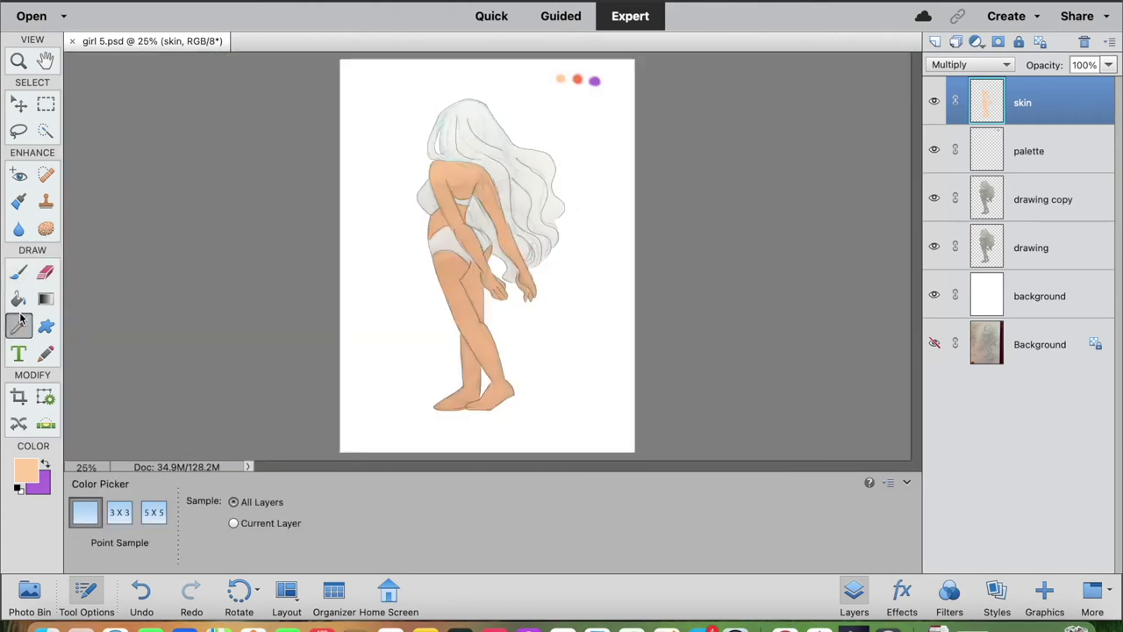
pyautogui.click(577, 79)
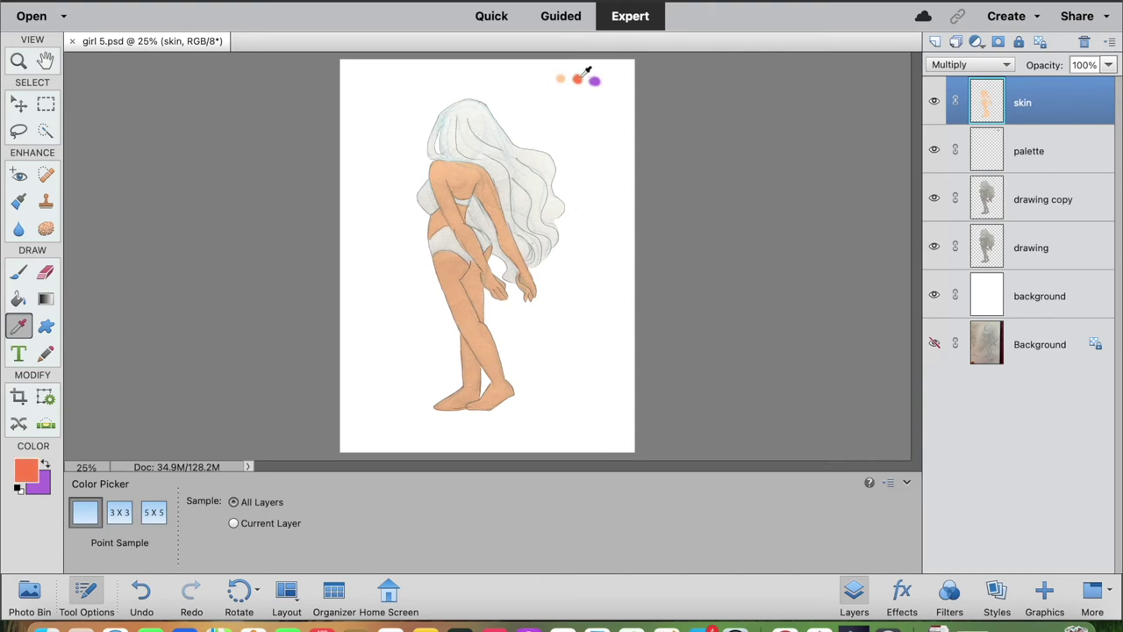
pyautogui.click(1110, 42)
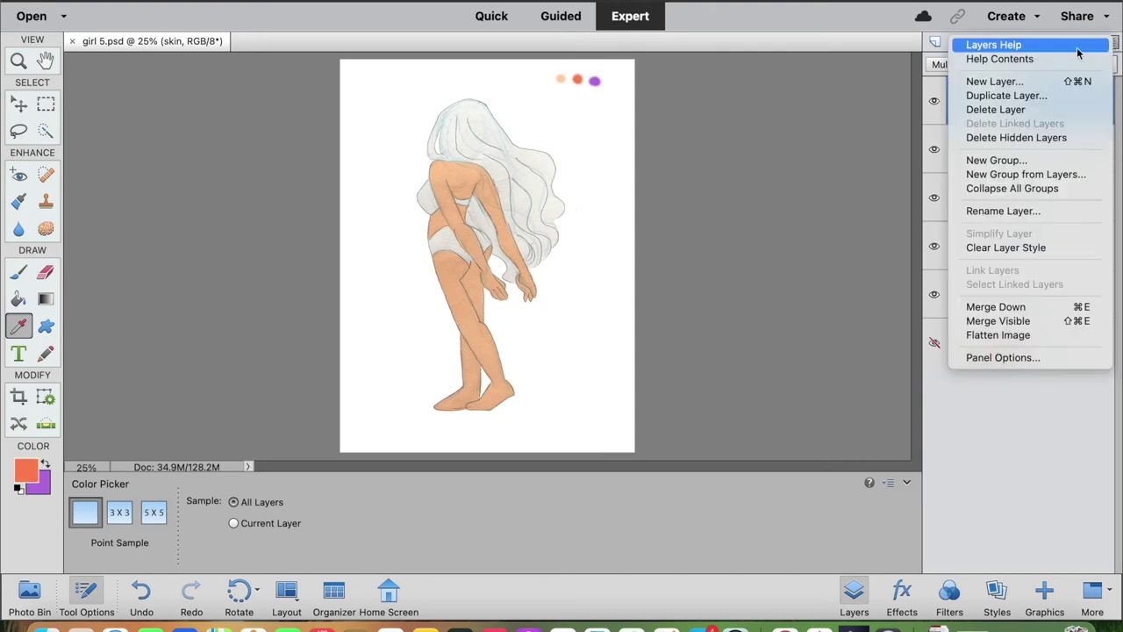
pyautogui.click(1026, 82)
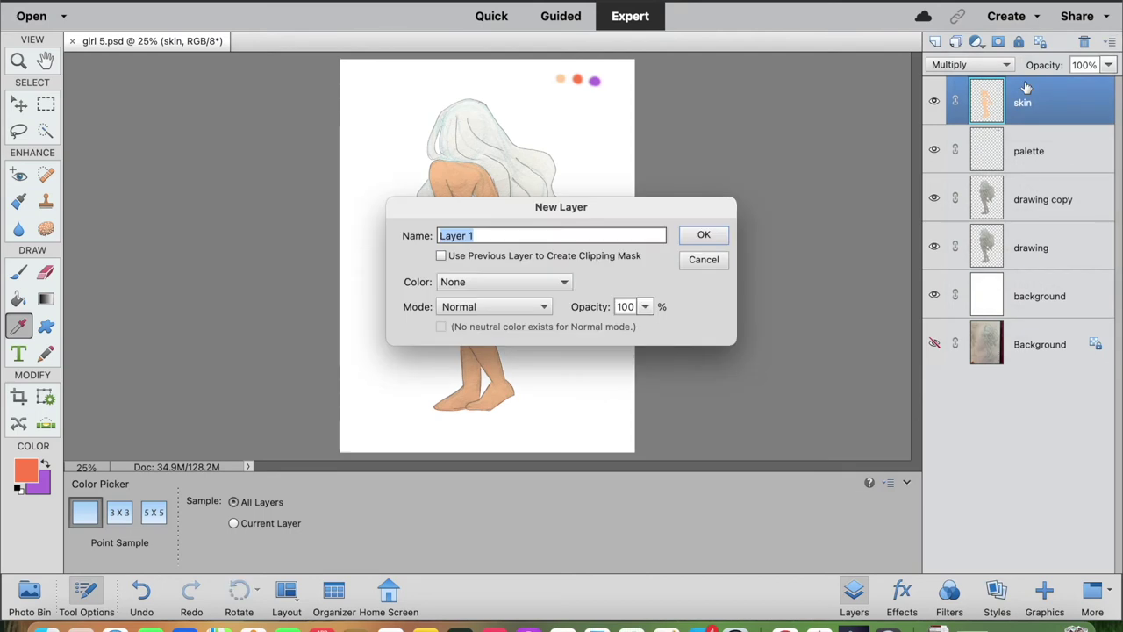
pyautogui.write('hair')
pyautogui.press('Return')
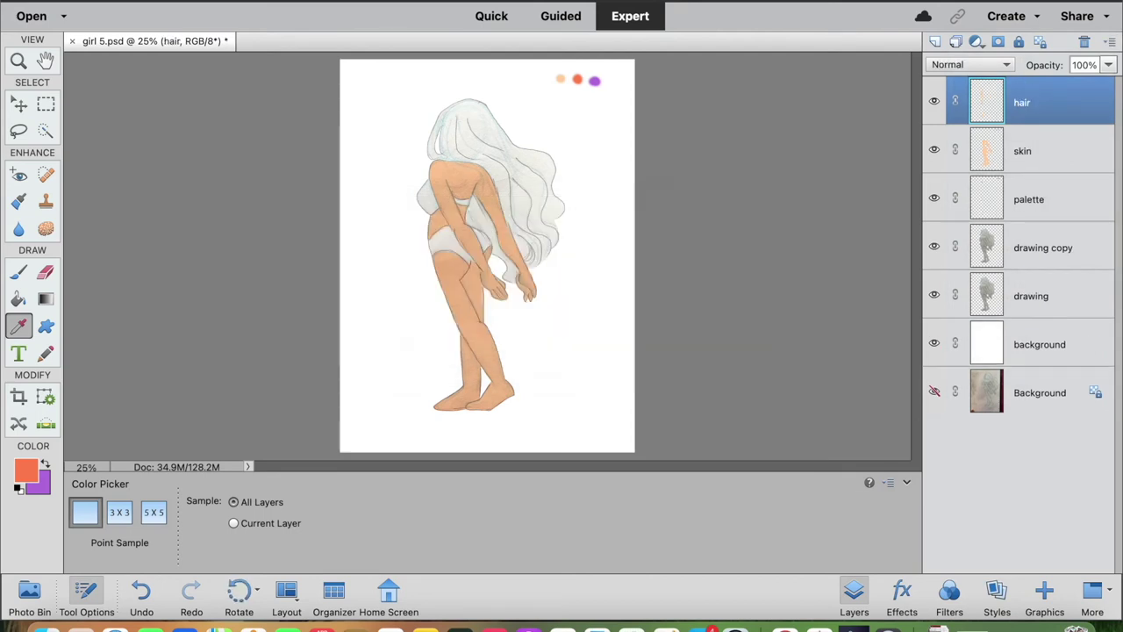
pyautogui.click(19, 274)
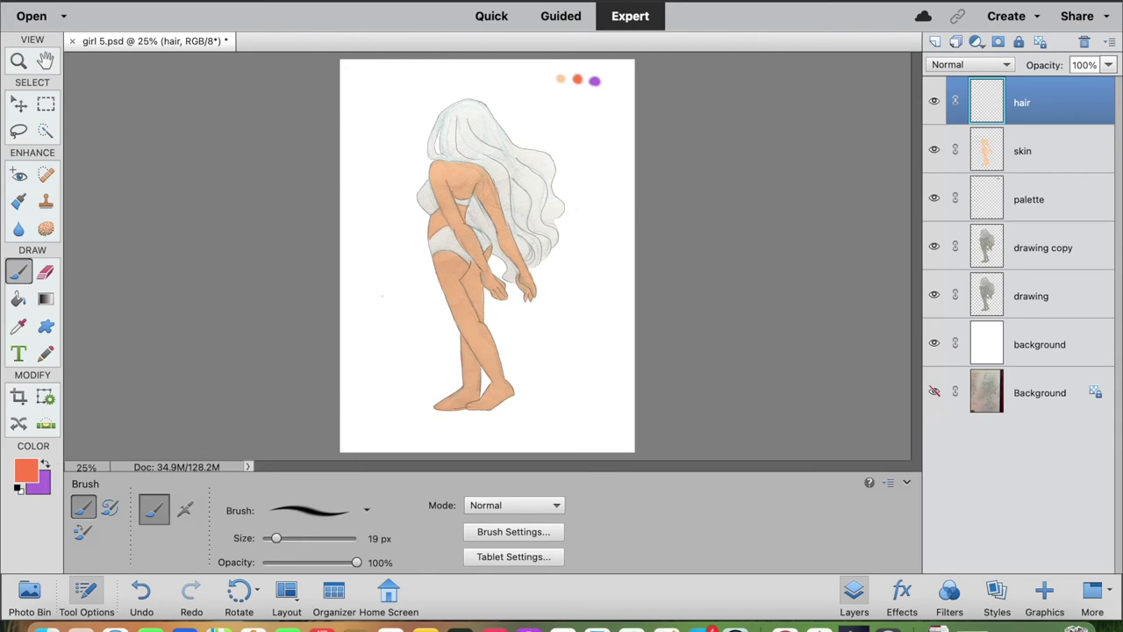
# Step: Brush a first orange-red patch onto the crown of the hair at 44 px and set the hair layer's blend mode to Multiply
pyautogui.scroll(10, 382, 296)
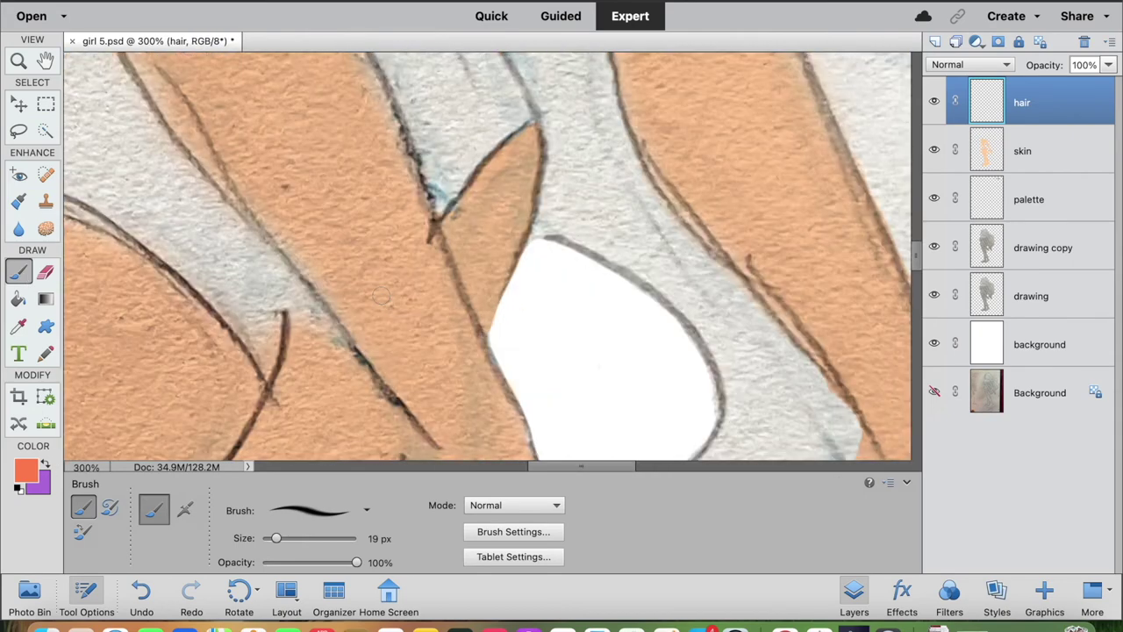
pyautogui.press('h')
pyautogui.scroll(5, 406, 195)
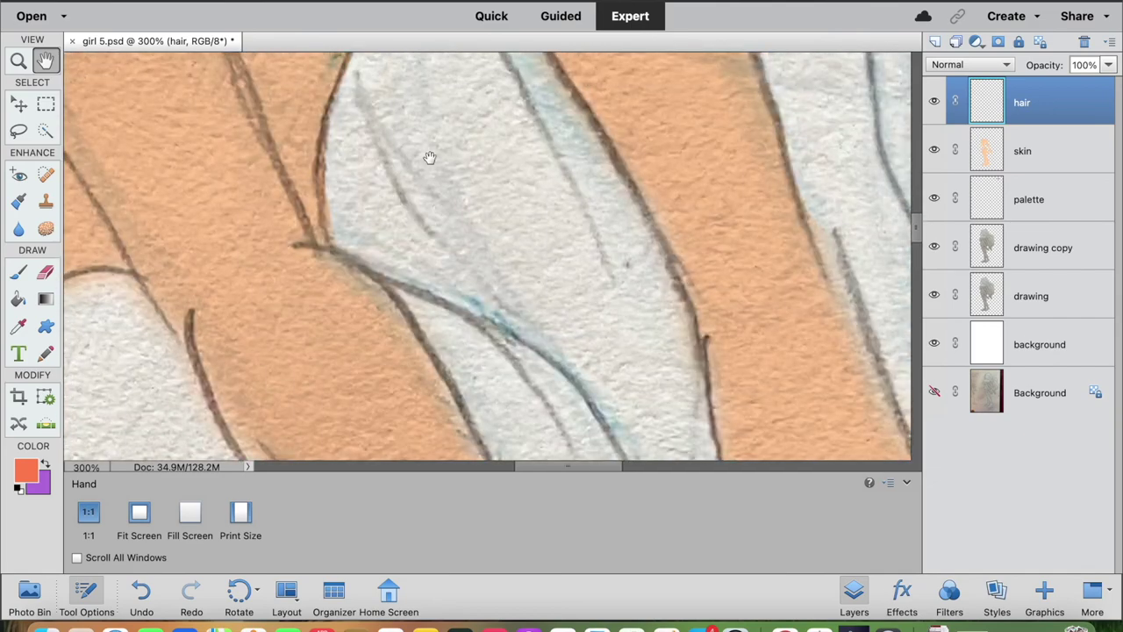
pyautogui.scroll(15, 445, 247)
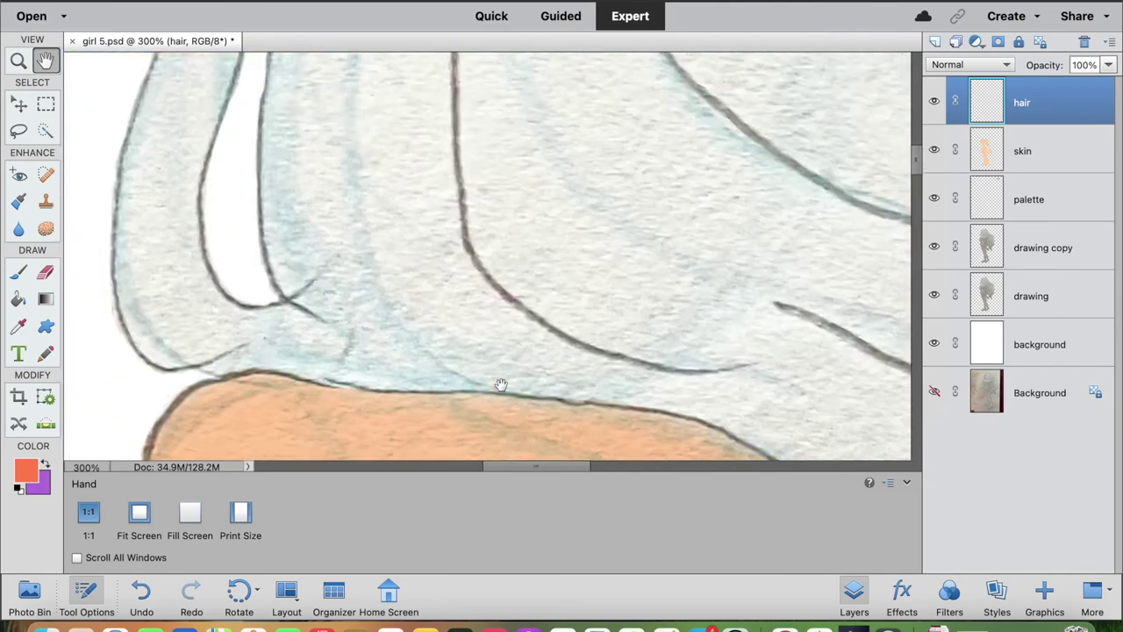
pyautogui.scroll(15, 422, 309)
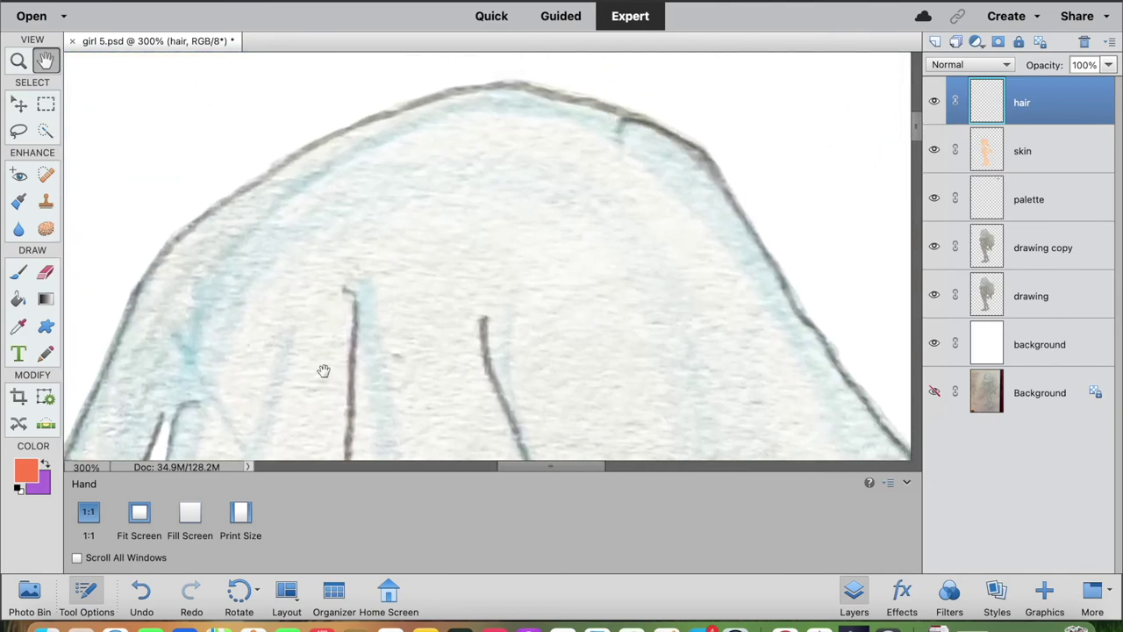
pyautogui.press('b')
pyautogui.moveTo(269, 537); pyautogui.dragTo(291, 539)
pyautogui.moveTo(317, 294)
pyautogui.mouseDown()
pyautogui.moveTo(331, 255)
pyautogui.moveTo(334, 320)
pyautogui.mouseUp()
pyautogui.click(966, 65)
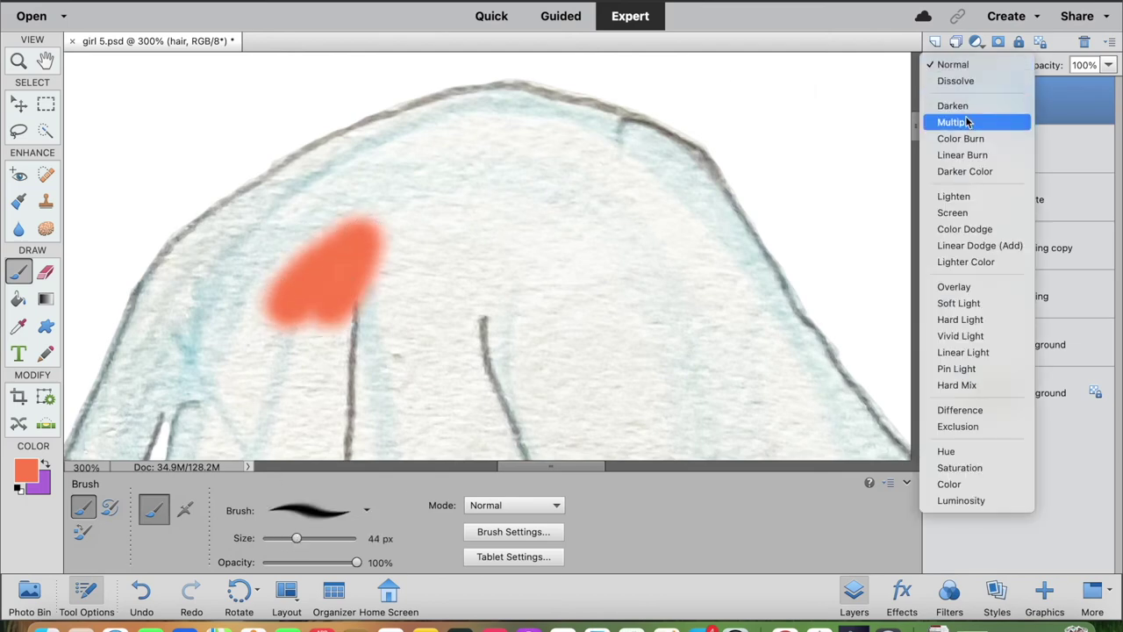
pyautogui.click(965, 122)
# Step: Enlarge the brush to 79 px and paint orange-red across the crown and down over the inner hair strands
pyautogui.moveTo(399, 277)
pyautogui.mouseDown()
pyautogui.moveTo(263, 307)
pyautogui.moveTo(298, 300)
pyautogui.moveTo(395, 211)
pyautogui.mouseUp()
pyautogui.moveTo(296, 538); pyautogui.dragTo(313, 541)
pyautogui.moveTo(441, 303)
pyautogui.mouseDown()
pyautogui.moveTo(465, 263)
pyautogui.moveTo(421, 210)
pyautogui.moveTo(416, 230)
pyautogui.mouseUp()
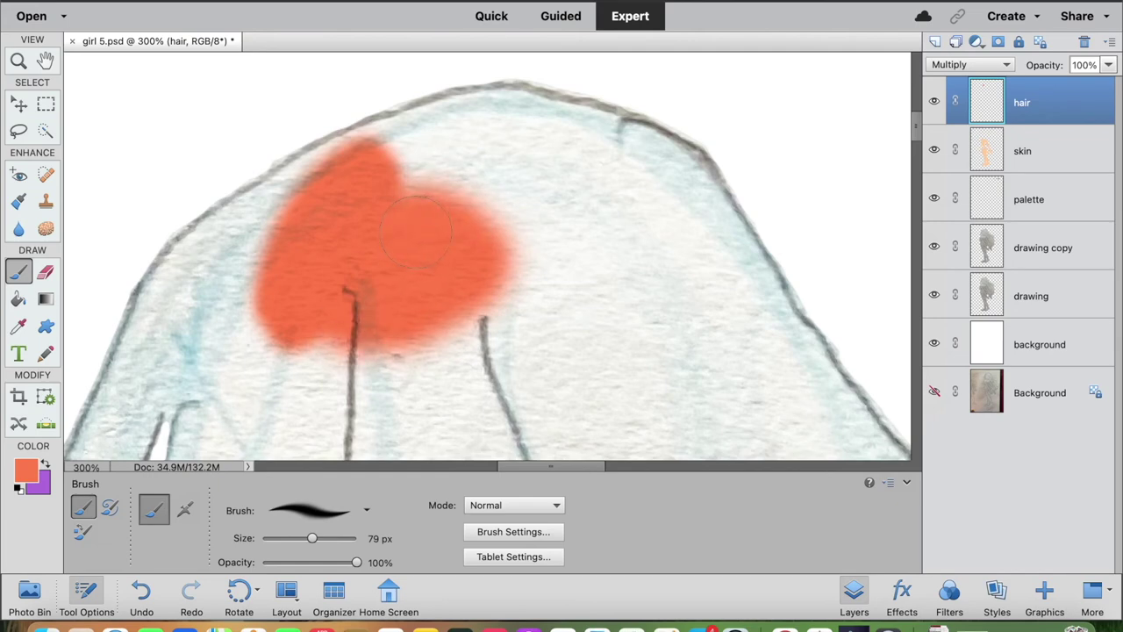
pyautogui.moveTo(515, 285)
pyautogui.mouseDown()
pyautogui.moveTo(414, 213)
pyautogui.moveTo(503, 184)
pyautogui.moveTo(458, 300)
pyautogui.moveTo(636, 318)
pyautogui.moveTo(660, 265)
pyautogui.moveTo(519, 304)
pyautogui.moveTo(509, 361)
pyautogui.moveTo(660, 385)
pyautogui.moveTo(552, 313)
pyautogui.moveTo(412, 386)
pyautogui.moveTo(429, 423)
pyautogui.moveTo(490, 337)
pyautogui.moveTo(333, 353)
pyautogui.moveTo(387, 411)
pyautogui.moveTo(341, 309)
pyautogui.moveTo(410, 309)
pyautogui.moveTo(441, 386)
pyautogui.moveTo(732, 401)
pyautogui.moveTo(658, 377)
pyautogui.moveTo(614, 429)
pyautogui.mouseUp()
pyautogui.moveTo(919, 136); pyautogui.dragTo(919, 155)
pyautogui.moveTo(643, 266)
pyautogui.mouseDown()
pyautogui.moveTo(463, 263)
pyautogui.moveTo(386, 333)
pyautogui.moveTo(230, 274)
pyautogui.moveTo(189, 210)
pyautogui.moveTo(180, 263)
pyautogui.moveTo(202, 368)
pyautogui.moveTo(197, 285)
pyautogui.moveTo(239, 303)
pyautogui.mouseUp()
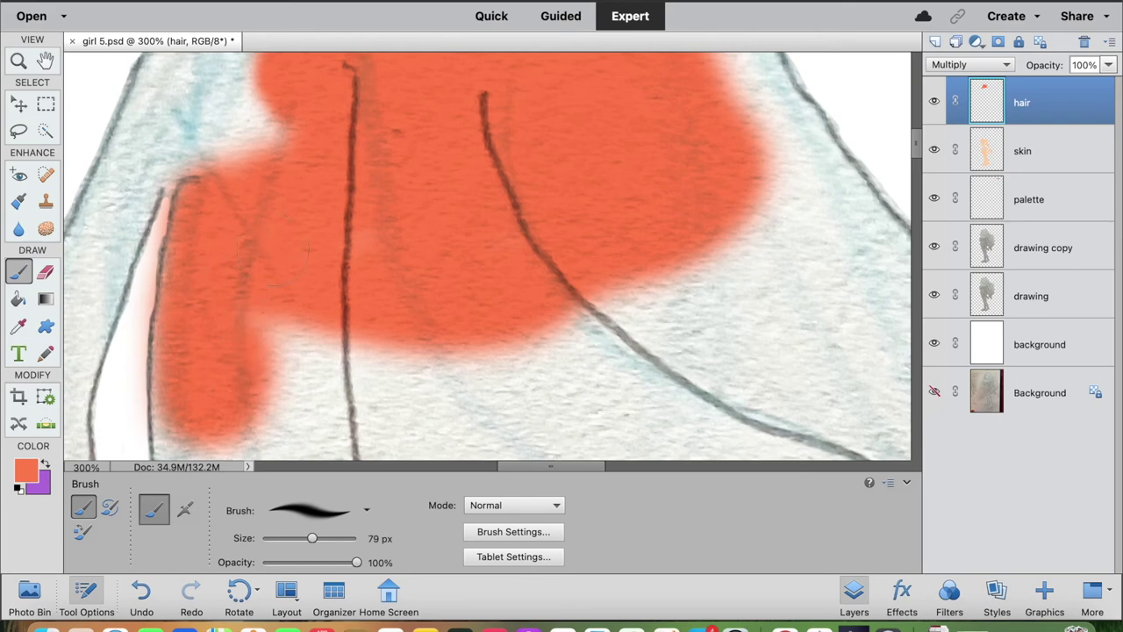
pyautogui.moveTo(303, 215)
pyautogui.mouseDown()
pyautogui.moveTo(319, 371)
pyautogui.moveTo(292, 319)
pyautogui.moveTo(279, 357)
pyautogui.moveTo(368, 385)
pyautogui.moveTo(464, 332)
pyautogui.moveTo(413, 334)
pyautogui.moveTo(459, 392)
pyautogui.moveTo(655, 342)
pyautogui.moveTo(709, 243)
pyautogui.moveTo(550, 330)
pyautogui.moveTo(622, 373)
pyautogui.moveTo(688, 274)
pyautogui.moveTo(559, 327)
pyautogui.moveTo(692, 351)
pyautogui.moveTo(664, 303)
pyautogui.moveTo(677, 296)
pyautogui.moveTo(725, 350)
pyautogui.moveTo(672, 263)
pyautogui.moveTo(753, 251)
pyautogui.moveTo(758, 265)
pyautogui.moveTo(763, 201)
pyautogui.mouseUp()
# Step: Extend the orange-red up to the head's top outline and down along the back edge of the hair
pyautogui.press('space')
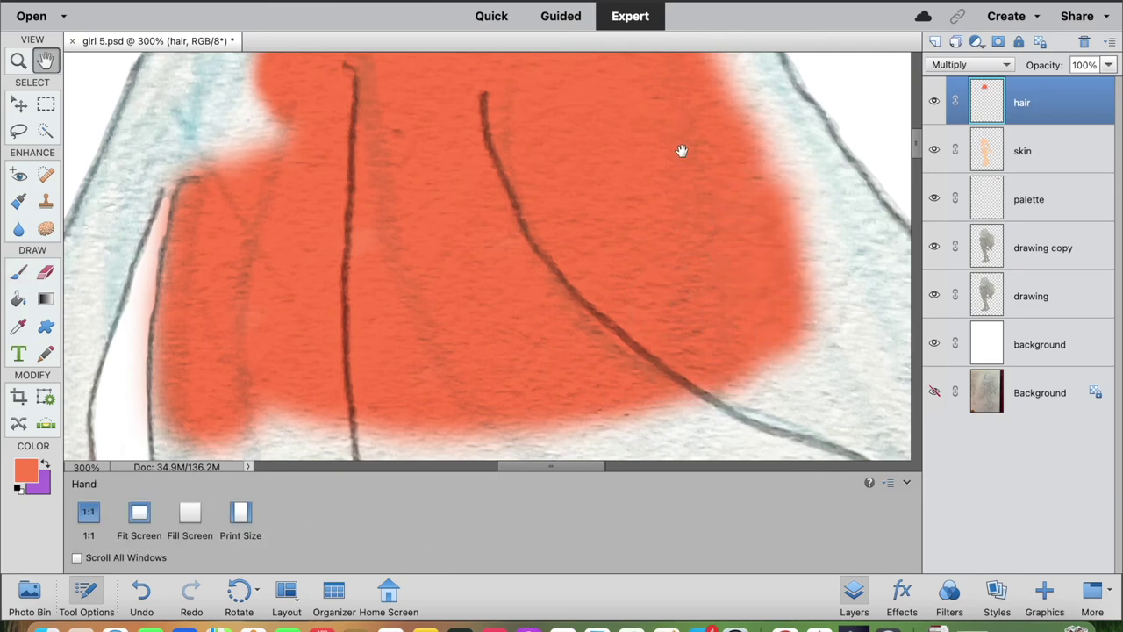
pyautogui.moveTo(679, 150); pyautogui.dragTo(711, 364)
pyautogui.moveTo(538, 176)
pyautogui.mouseDown()
pyautogui.moveTo(411, 172)
pyautogui.moveTo(476, 148)
pyautogui.moveTo(556, 144)
pyautogui.moveTo(433, 163)
pyautogui.moveTo(523, 147)
pyautogui.moveTo(498, 145)
pyautogui.moveTo(451, 163)
pyautogui.moveTo(608, 151)
pyautogui.moveTo(669, 189)
pyautogui.moveTo(706, 236)
pyautogui.moveTo(624, 156)
pyautogui.moveTo(733, 210)
pyautogui.moveTo(765, 300)
pyautogui.moveTo(746, 262)
pyautogui.moveTo(699, 218)
pyautogui.moveTo(706, 344)
pyautogui.mouseUp()
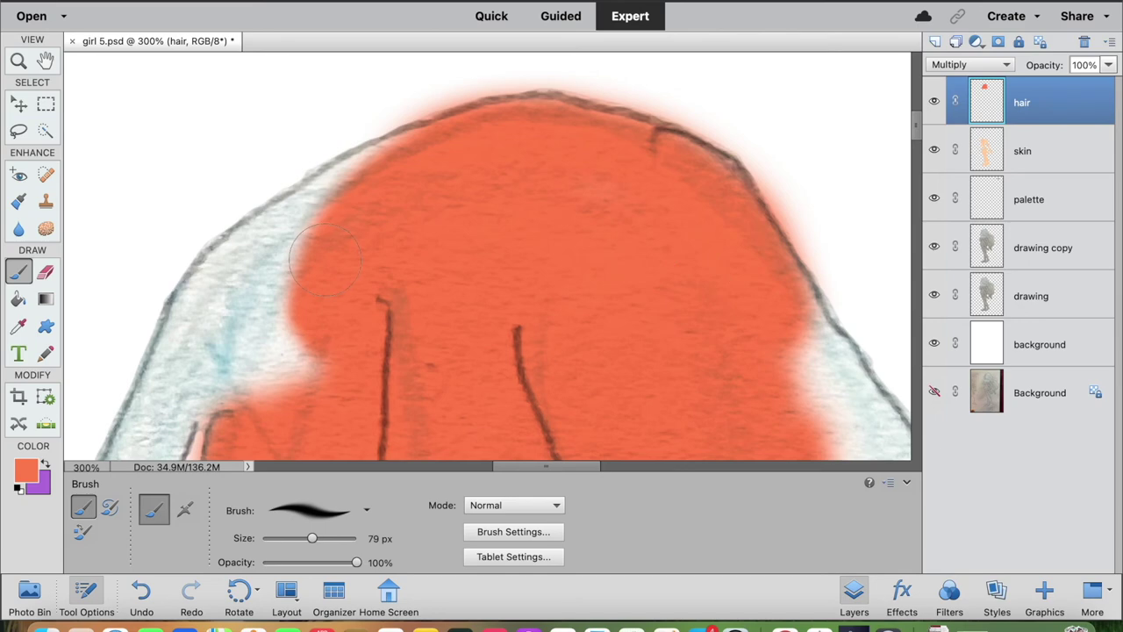
pyautogui.press('space')
pyautogui.moveTo(325, 258)
pyautogui.mouseDown()
pyautogui.moveTo(411, 238)
pyautogui.moveTo(216, 140)
pyautogui.mouseUp()
pyautogui.moveTo(606, 325)
pyautogui.mouseDown()
pyautogui.moveTo(389, 237)
pyautogui.moveTo(366, 198)
pyautogui.mouseUp()
pyautogui.moveTo(483, 96)
pyautogui.mouseDown()
pyautogui.moveTo(526, 158)
pyautogui.moveTo(466, 118)
pyautogui.mouseUp()
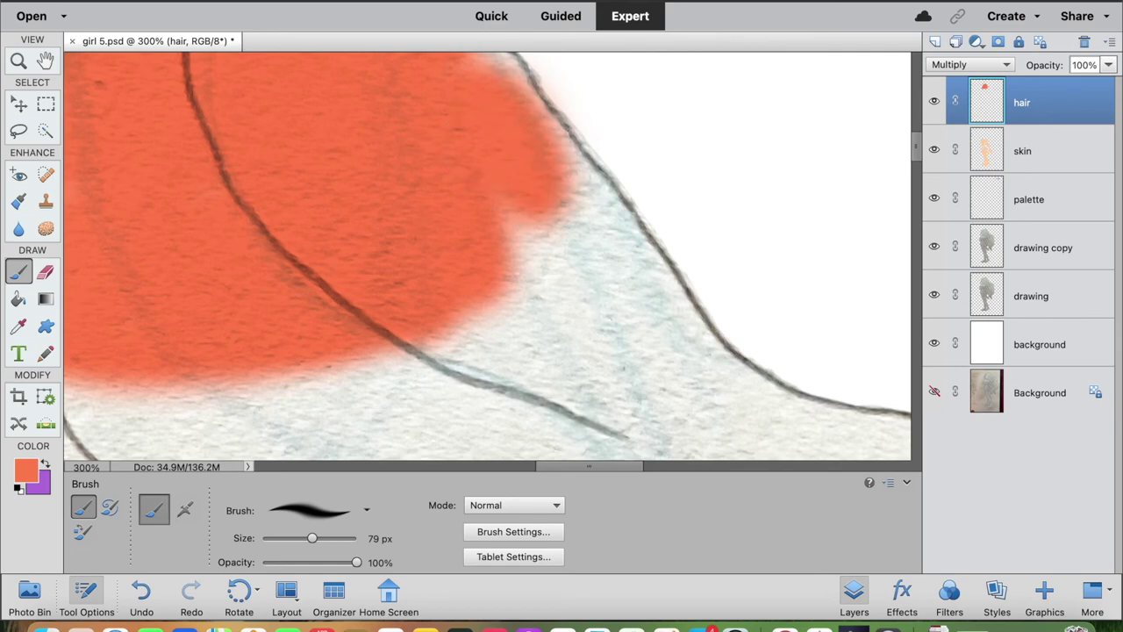
pyautogui.moveTo(554, 210); pyautogui.dragTo(537, 248)
pyautogui.moveTo(585, 250)
pyautogui.mouseDown()
pyautogui.moveTo(614, 272)
pyautogui.moveTo(618, 220)
pyautogui.mouseUp()
# Step: Add a new layer named bikini above the hair layer and set its blend mode to Multiply
pyautogui.doubleClick(46, 59)
pyautogui.click(1109, 41)
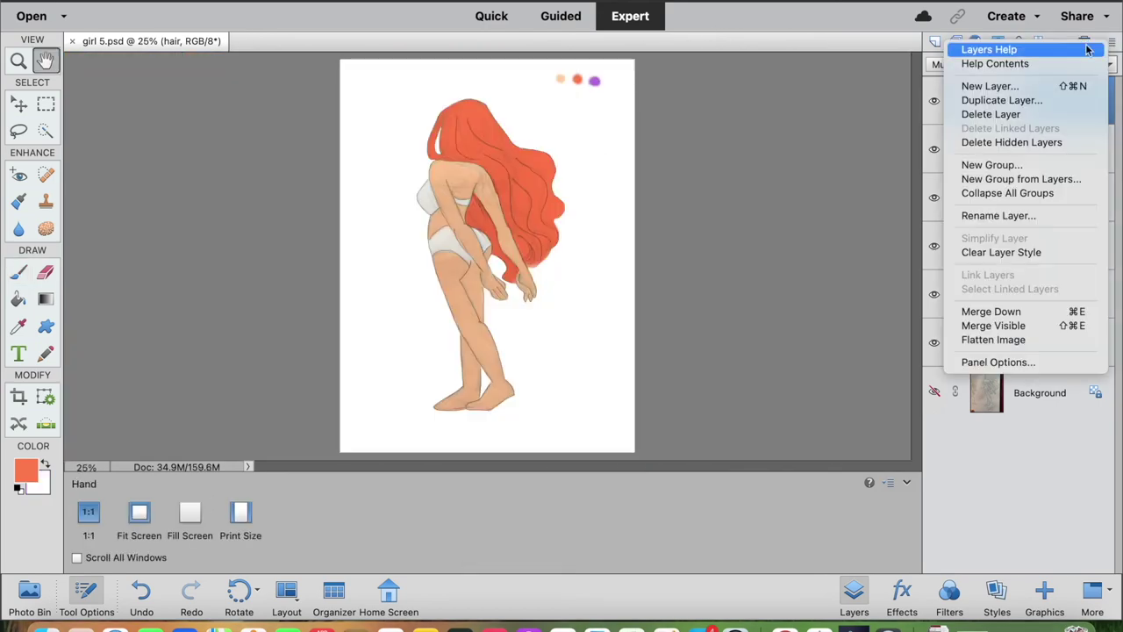
pyautogui.click(989, 86)
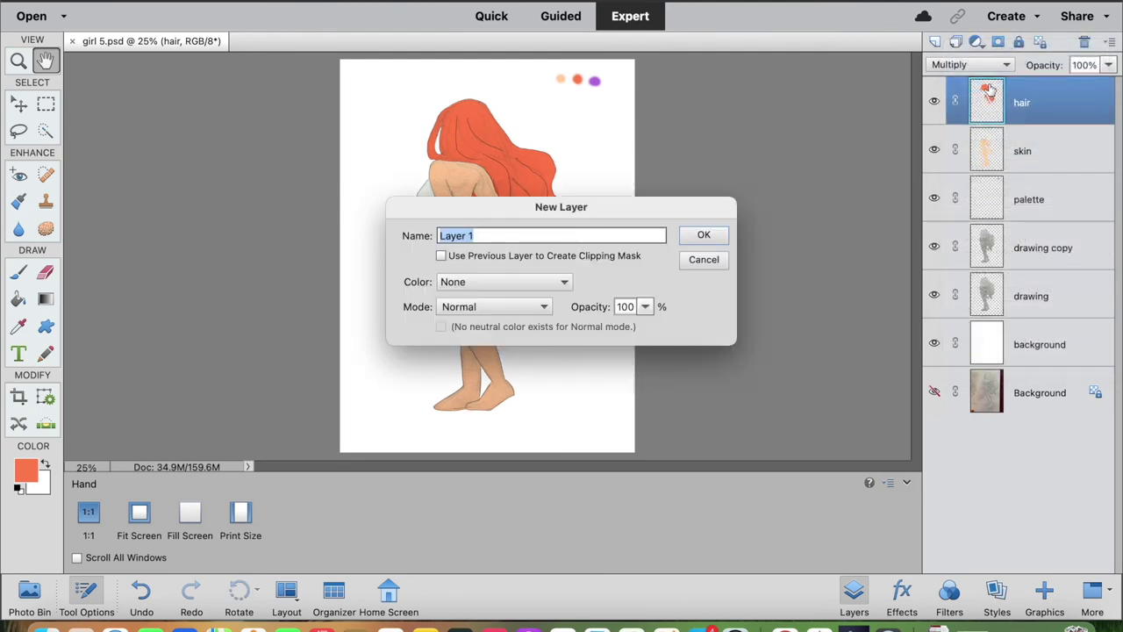
pyautogui.write('bik')
pyautogui.press('Return')
pyautogui.click(969, 64)
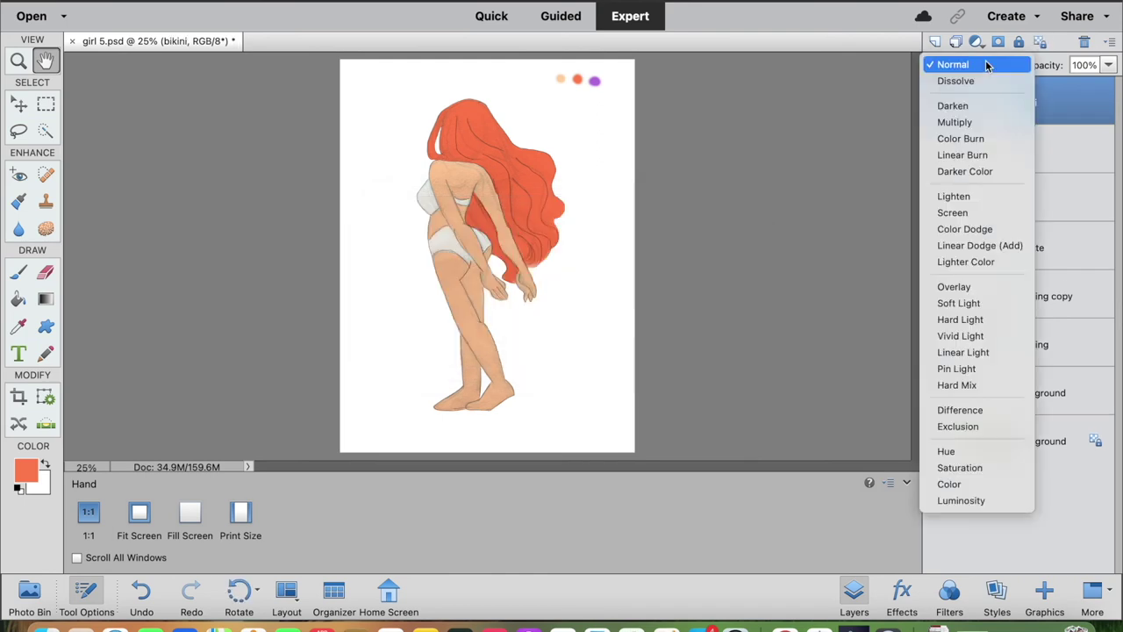
pyautogui.click(968, 123)
# Step: Sample the purple palette swatch as the colour for the Brush tool
pyautogui.click(18, 328)
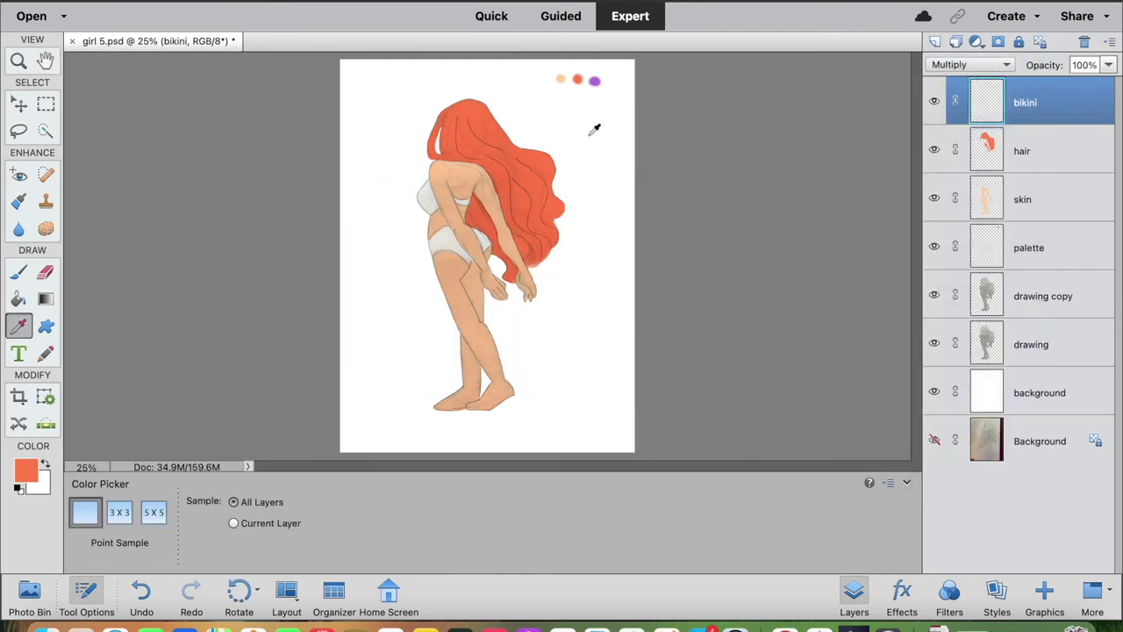
pyautogui.click(595, 81)
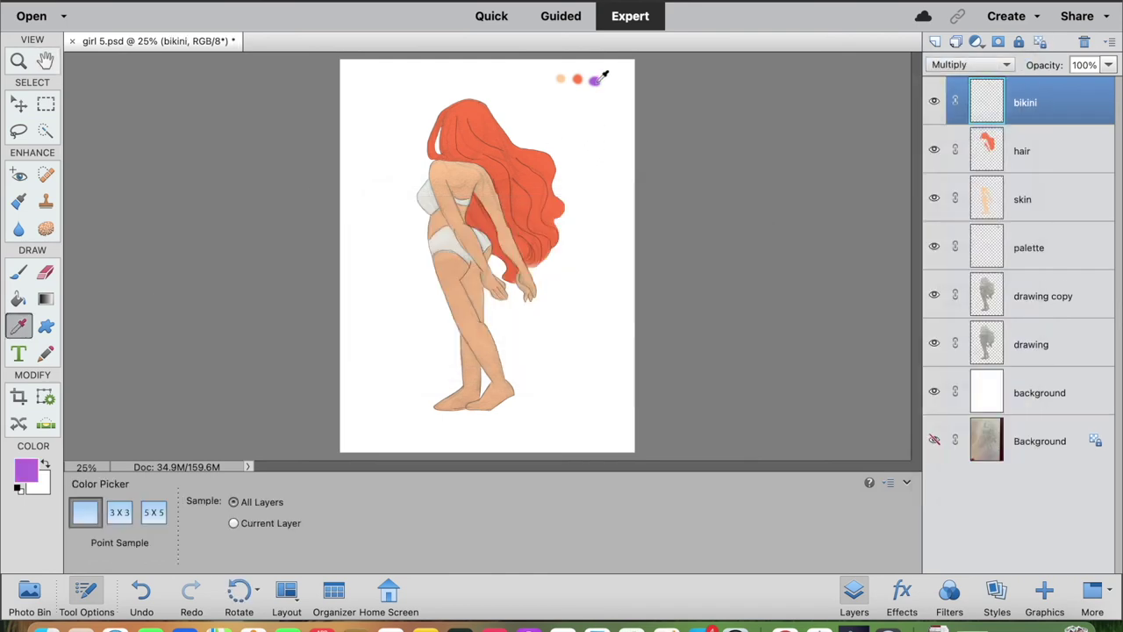
pyautogui.click(19, 273)
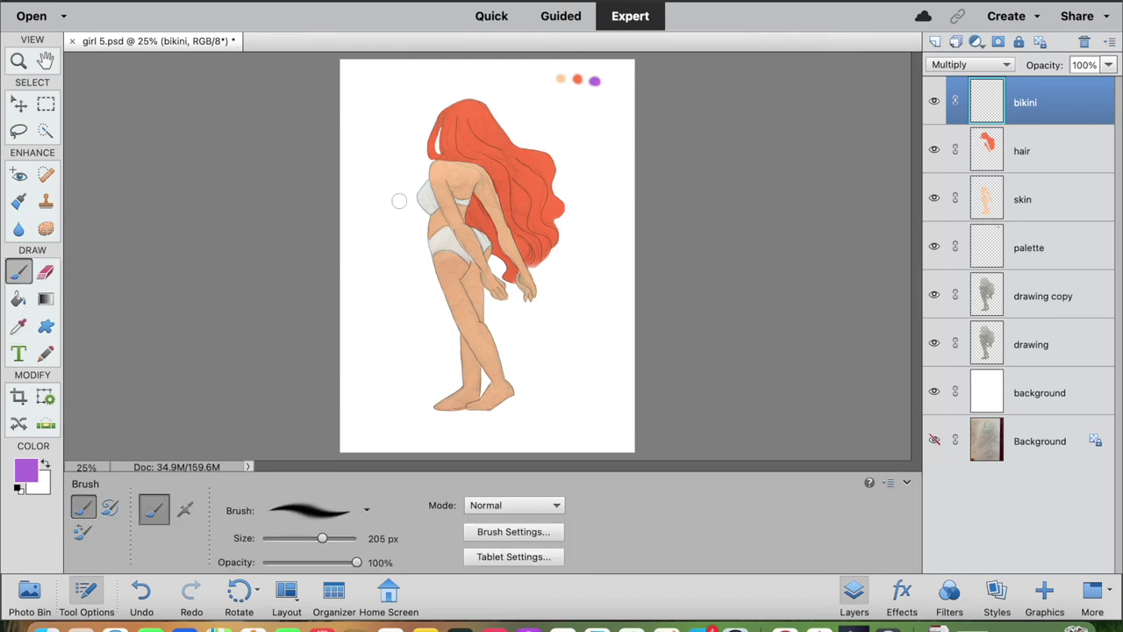
# Step: Reduce the brush size to 23 px for colouring the bikini top
pyautogui.scroll(8, 399, 204)
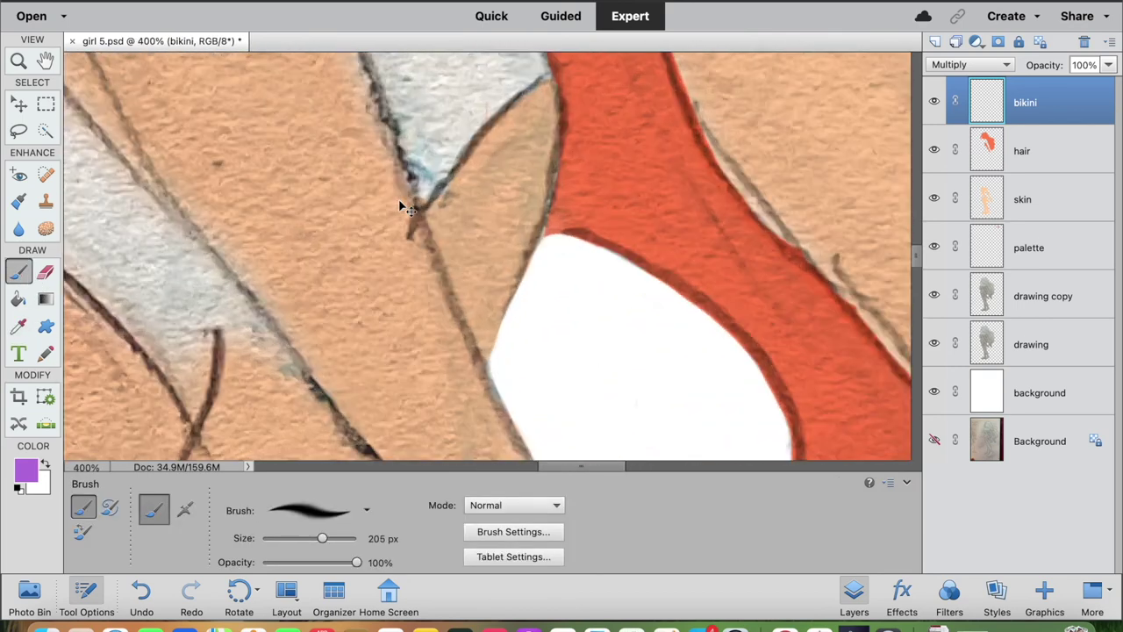
pyautogui.press('space')
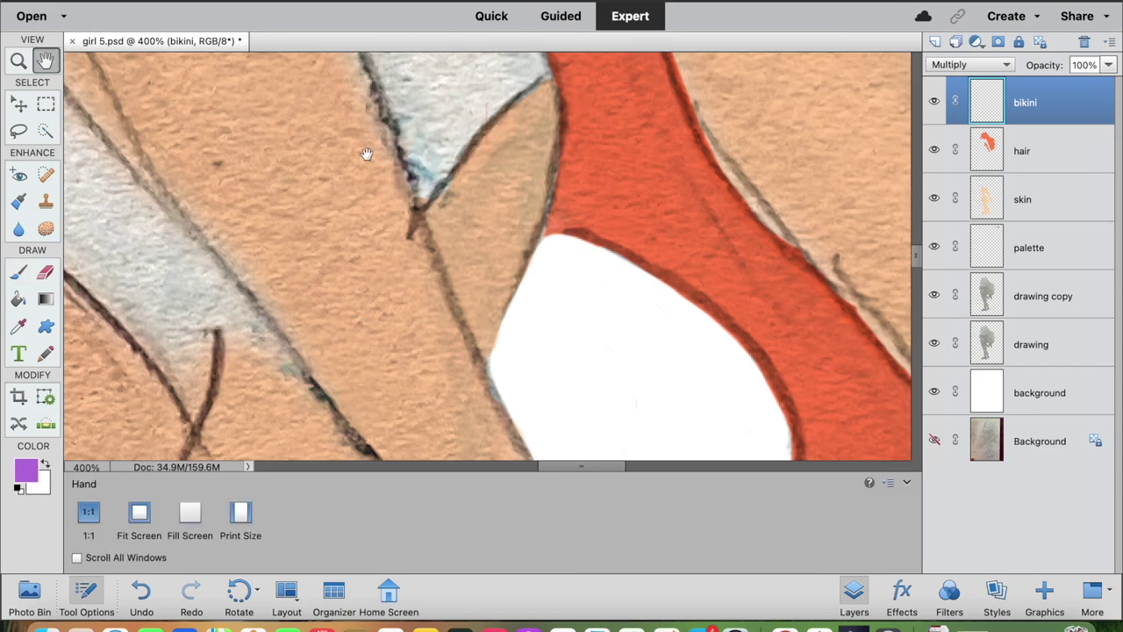
pyautogui.moveTo(367, 154); pyautogui.dragTo(657, 299)
pyautogui.moveTo(399, 144)
pyautogui.mouseDown()
pyautogui.moveTo(609, 293)
pyautogui.moveTo(568, 237)
pyautogui.mouseUp()
pyautogui.moveTo(441, 170)
pyautogui.mouseDown()
pyautogui.moveTo(493, 171)
pyautogui.moveTo(556, 371)
pyautogui.mouseUp()
pyautogui.moveTo(473, 220)
pyautogui.mouseDown()
pyautogui.moveTo(506, 313)
pyautogui.moveTo(499, 239)
pyautogui.mouseUp()
pyautogui.keyDown('alt'); pyautogui.click(506, 313); pyautogui.keyUp('alt')
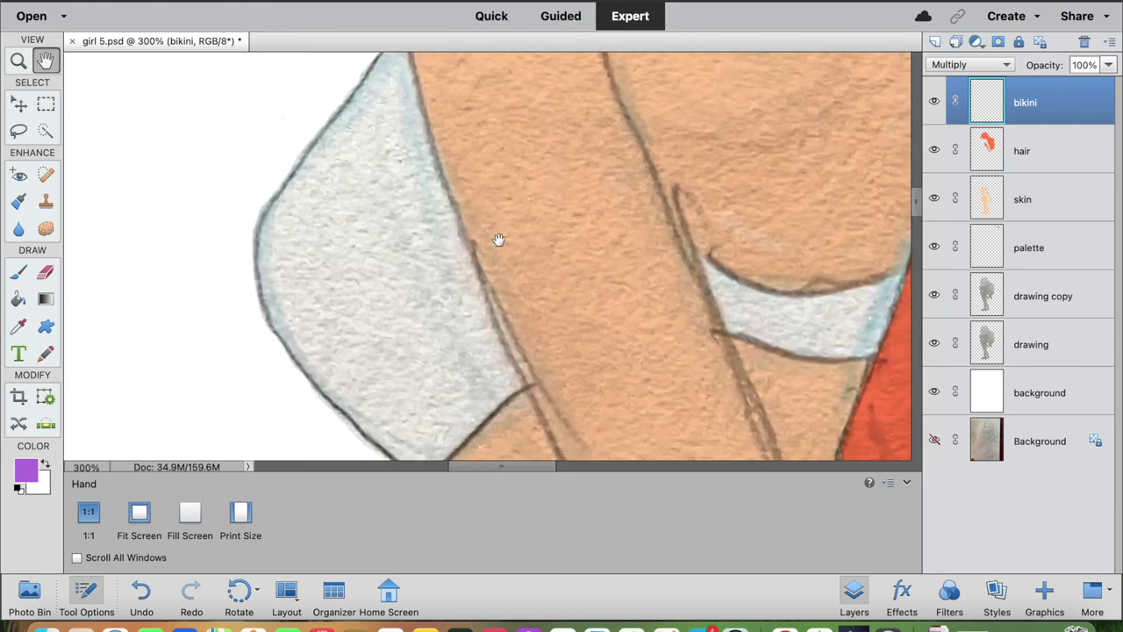
pyautogui.click(23, 270)
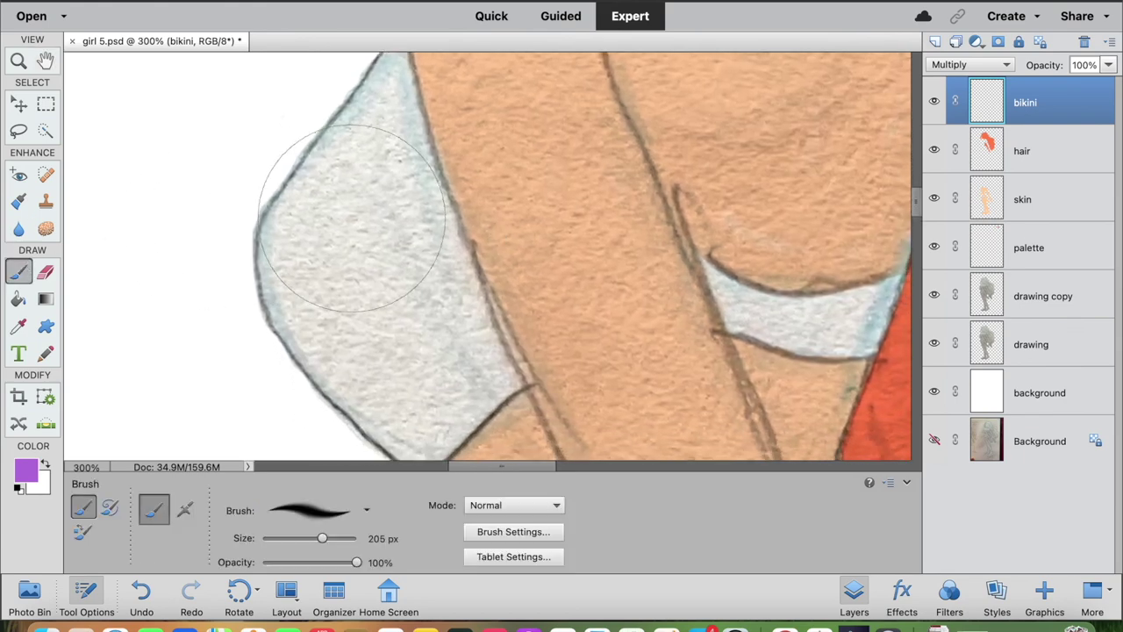
pyautogui.moveTo(326, 543); pyautogui.dragTo(279, 544)
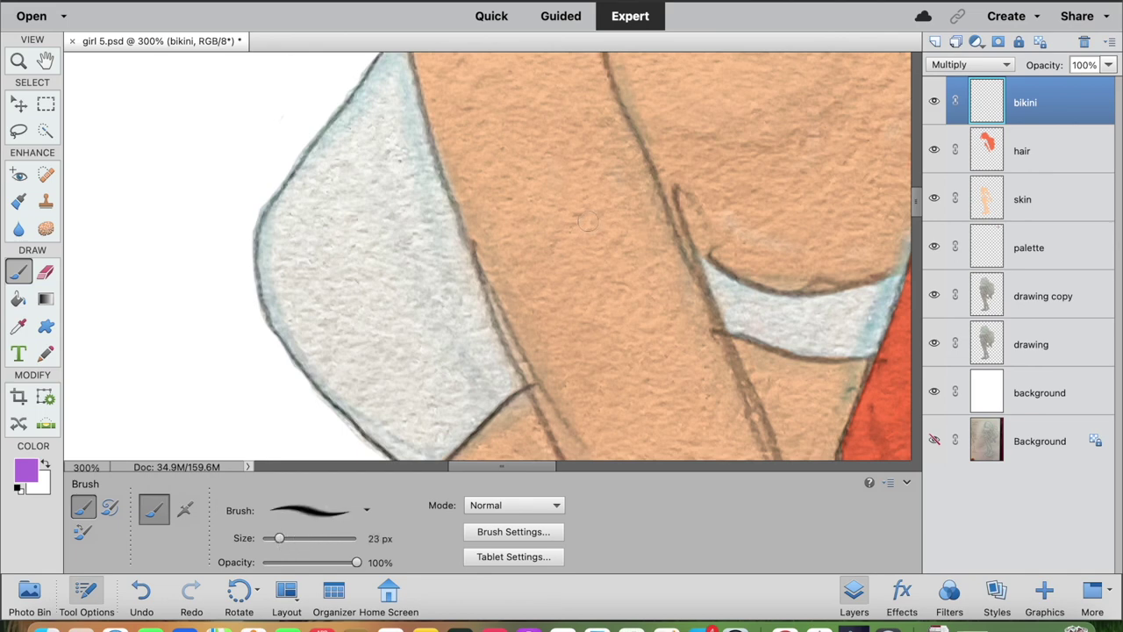
# Step: Paint purple over the middle of the bikini cup and along its outer edge up to the arm
pyautogui.moveTo(362, 230)
pyautogui.mouseDown()
pyautogui.moveTo(347, 267)
pyautogui.moveTo(367, 204)
pyautogui.moveTo(337, 263)
pyautogui.moveTo(324, 175)
pyautogui.mouseUp()
pyautogui.moveTo(326, 254)
pyautogui.mouseDown()
pyautogui.moveTo(382, 298)
pyautogui.moveTo(391, 163)
pyautogui.moveTo(430, 298)
pyautogui.moveTo(412, 303)
pyautogui.moveTo(342, 263)
pyautogui.moveTo(364, 280)
pyautogui.moveTo(333, 355)
pyautogui.moveTo(316, 250)
pyautogui.moveTo(303, 346)
pyautogui.moveTo(281, 223)
pyautogui.moveTo(311, 180)
pyautogui.moveTo(299, 250)
pyautogui.mouseUp()
pyautogui.moveTo(412, 303)
pyautogui.mouseDown()
pyautogui.moveTo(422, 346)
pyautogui.moveTo(399, 359)
pyautogui.moveTo(408, 421)
pyautogui.moveTo(342, 352)
pyautogui.moveTo(306, 362)
pyautogui.moveTo(277, 300)
pyautogui.mouseUp()
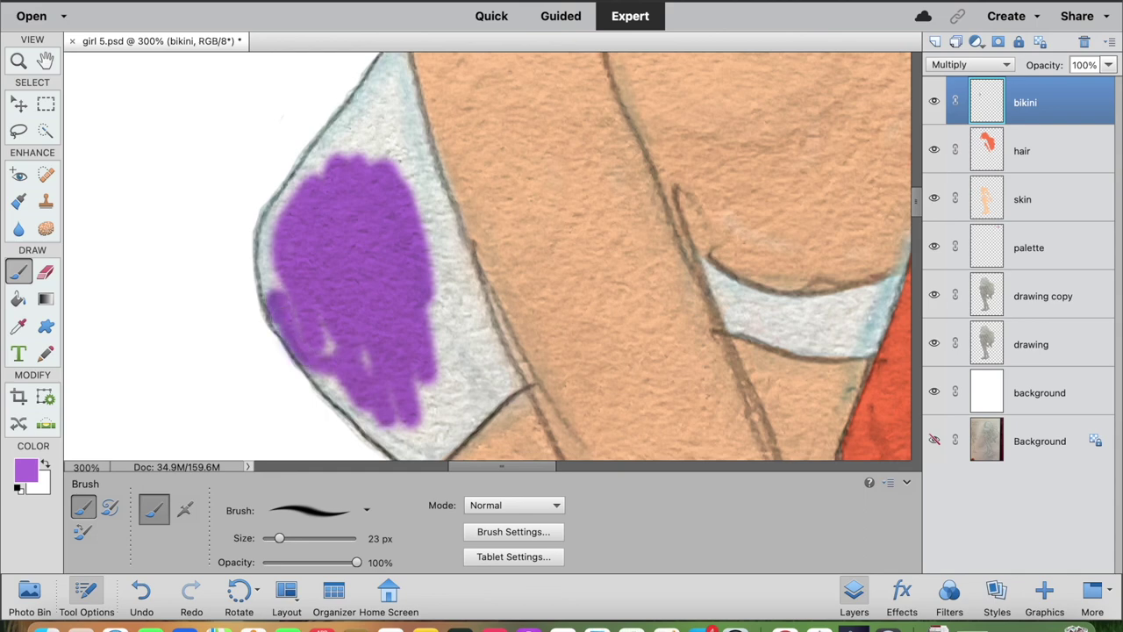
pyautogui.moveTo(277, 300)
pyautogui.mouseDown()
pyautogui.moveTo(263, 212)
pyautogui.moveTo(334, 136)
pyautogui.moveTo(328, 340)
pyautogui.moveTo(366, 358)
pyautogui.moveTo(368, 151)
pyautogui.moveTo(411, 191)
pyautogui.moveTo(403, 226)
pyautogui.mouseUp()
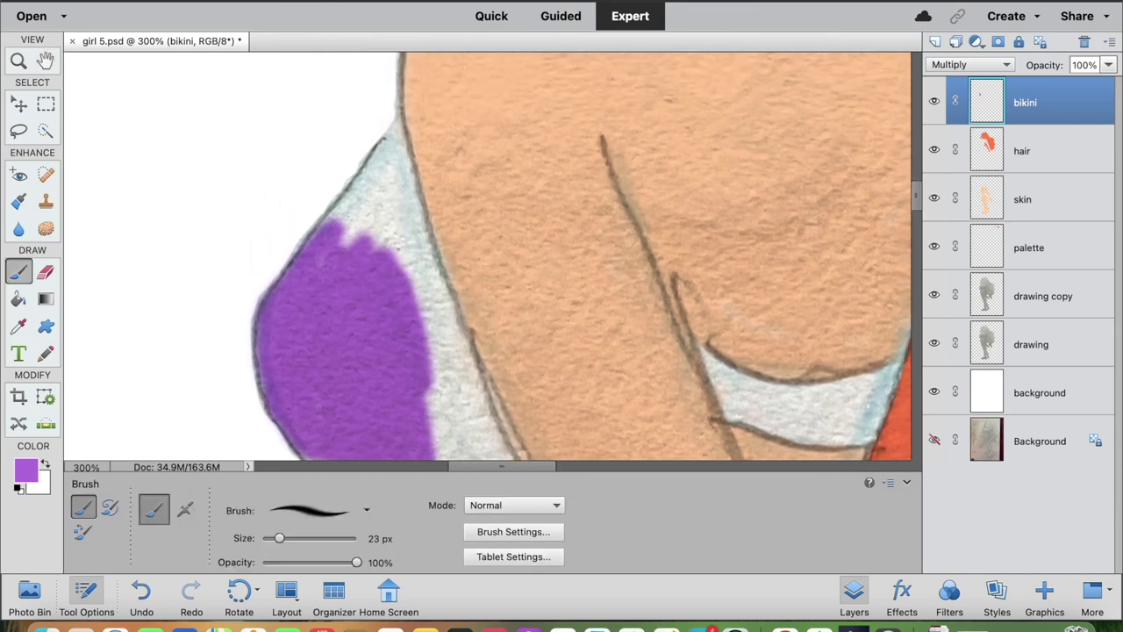
pyautogui.moveTo(331, 229)
pyautogui.mouseDown()
pyautogui.moveTo(394, 136)
pyautogui.moveTo(327, 214)
pyautogui.mouseUp()
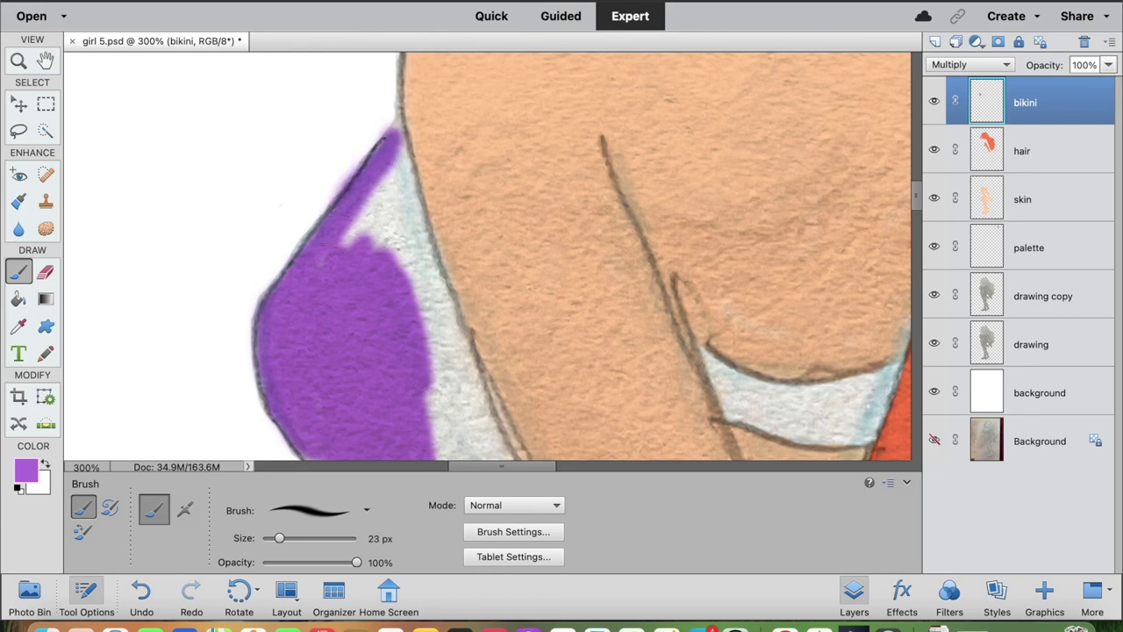